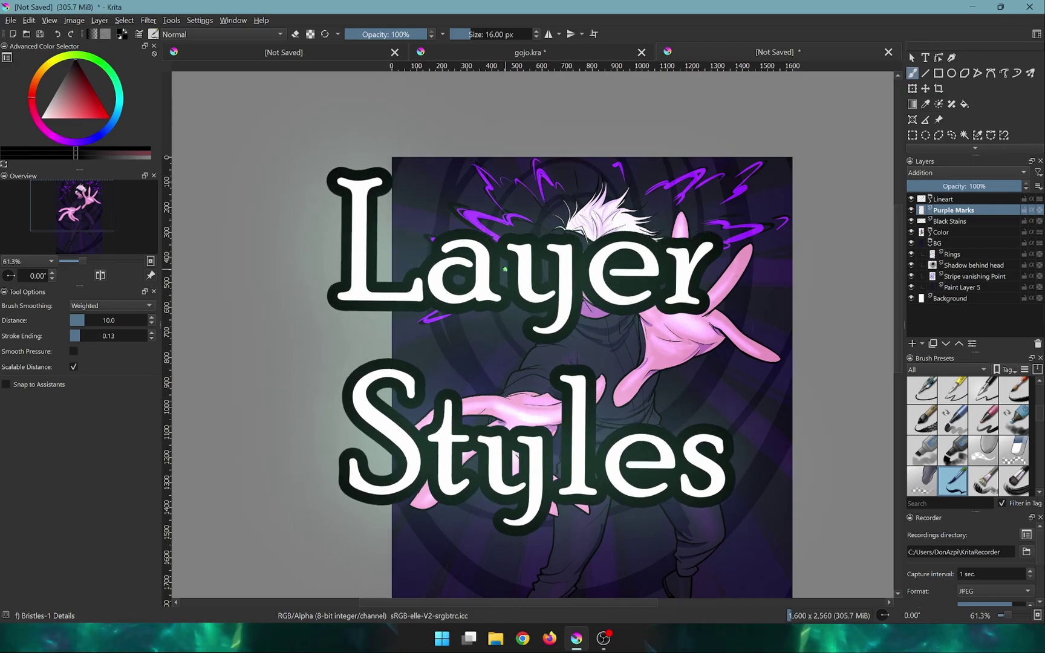
# Step: Open the layer style settings for the Purple Marks layer and enable Outer Glow
pyautogui.moveTo(567, 219); pyautogui.dragTo(595, 189)
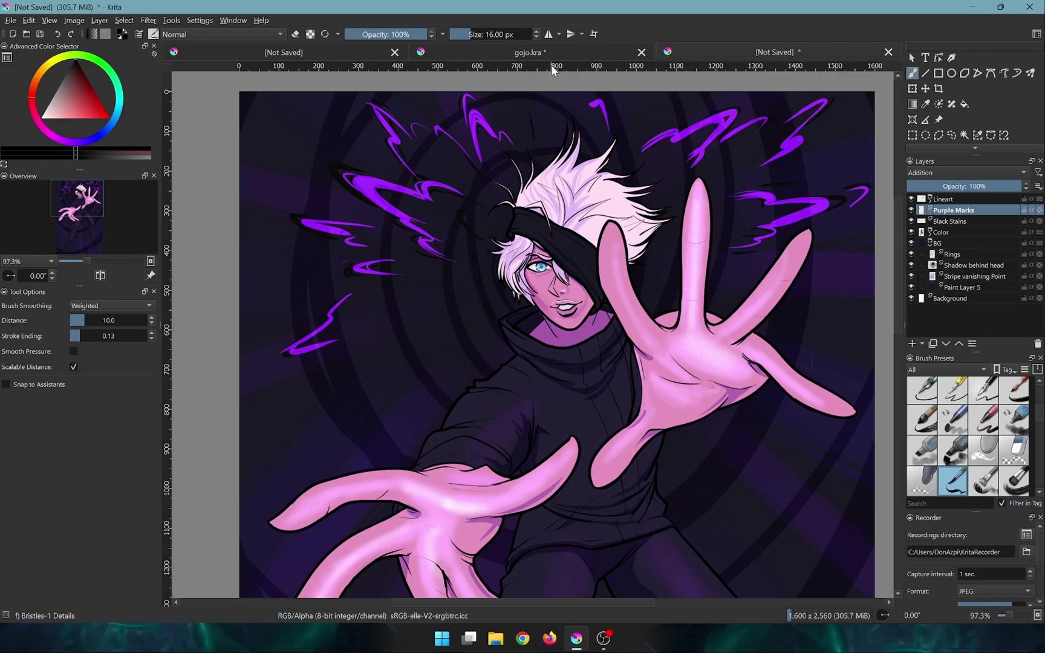
pyautogui.moveTo(571, 163); pyautogui.dragTo(578, 197)
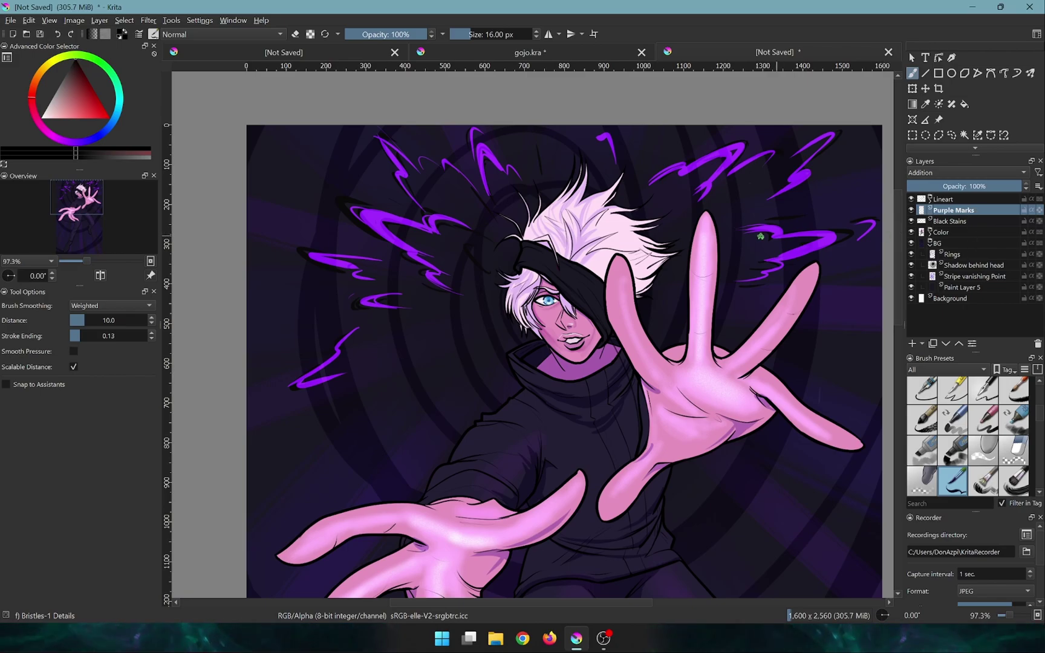
pyautogui.click(101, 20)
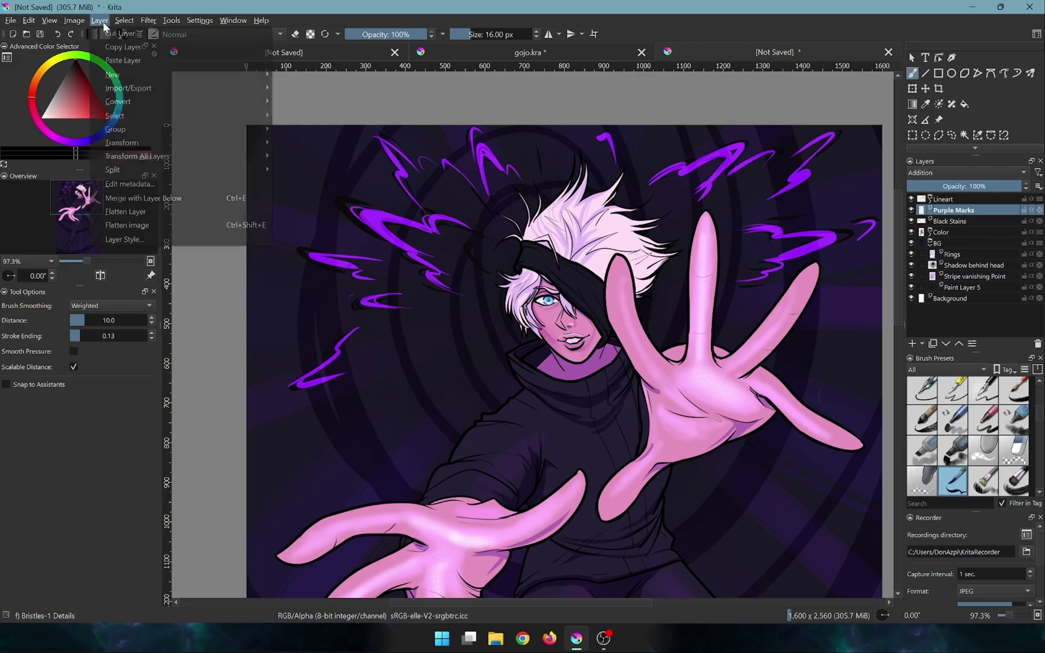
pyautogui.click(200, 240)
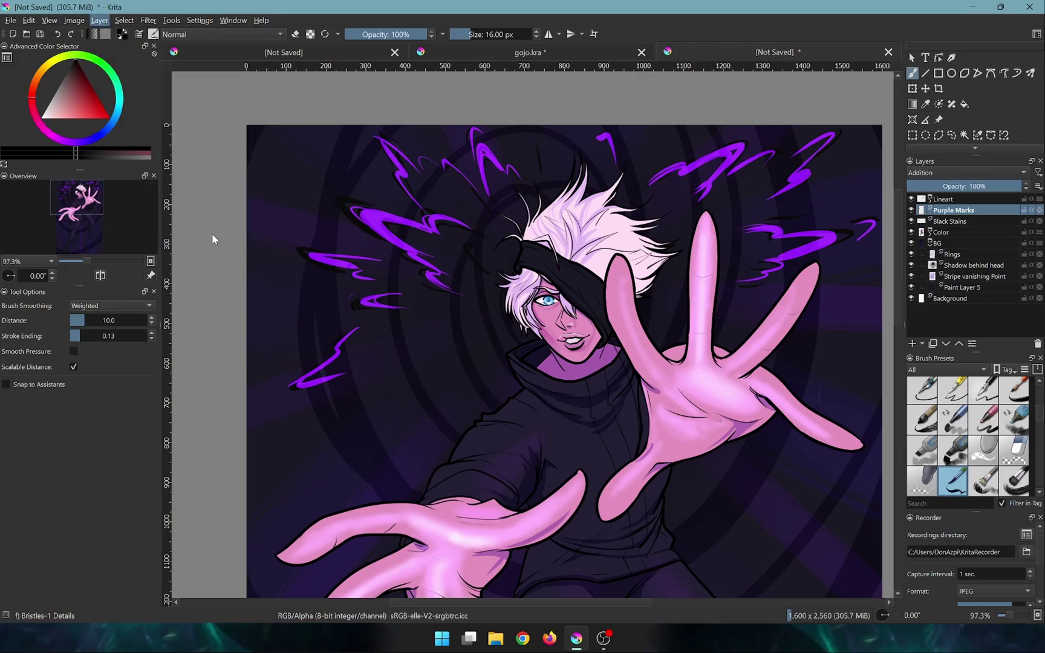
pyautogui.moveTo(505, 97); pyautogui.dragTo(644, 115)
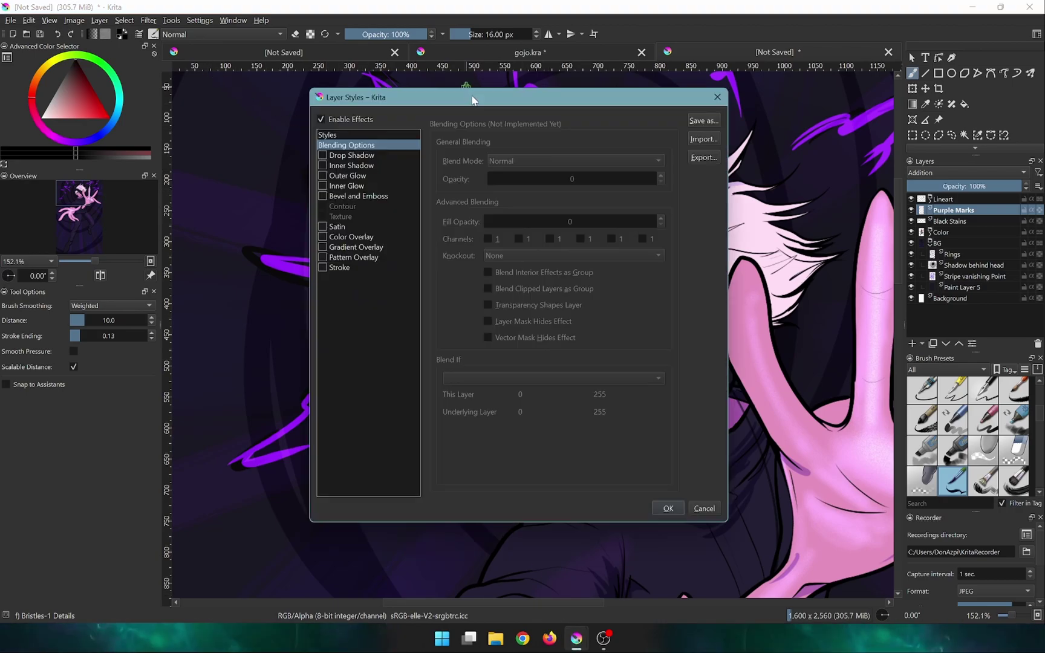
pyautogui.moveTo(467, 95); pyautogui.dragTo(664, 223)
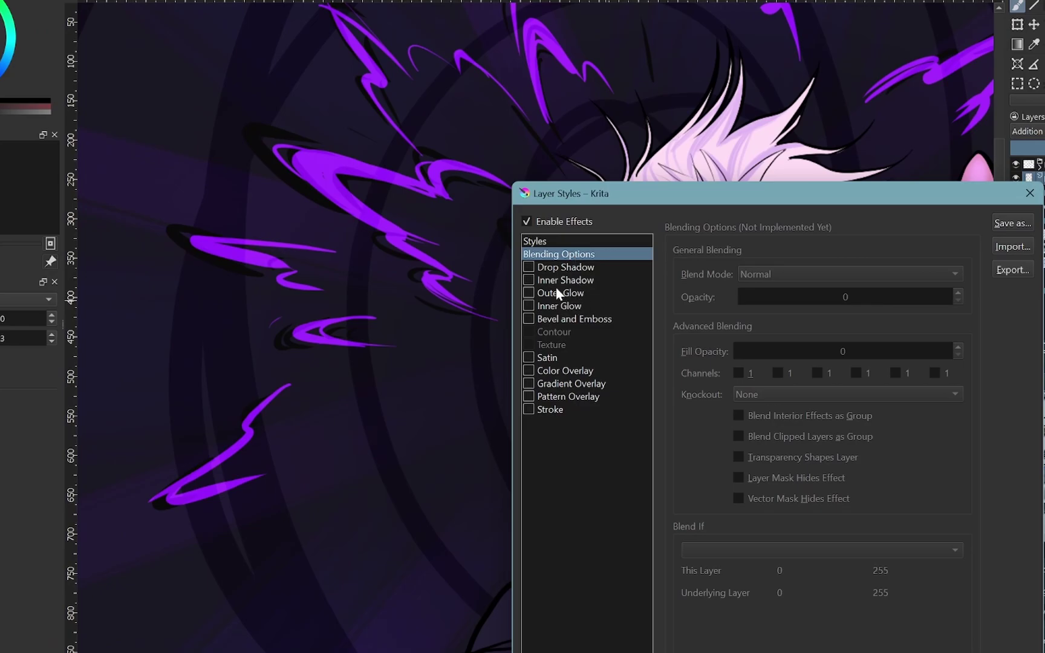
pyautogui.click(561, 293)
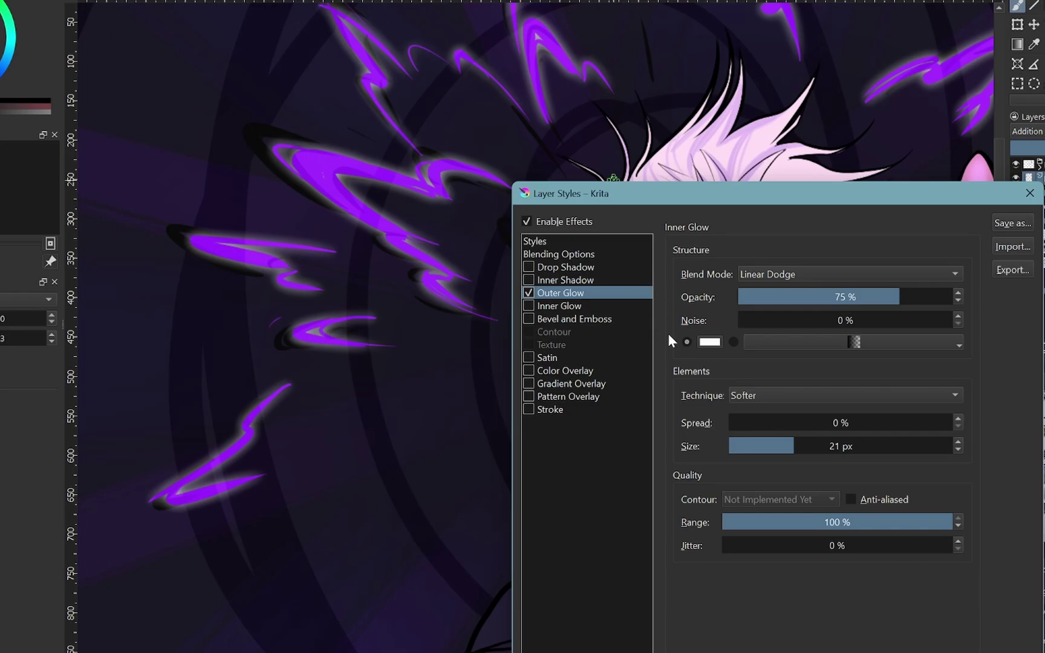
# Step: Set the outer glow's color to purple #b100ff
pyautogui.click(710, 343)
pyautogui.moveTo(719, 327); pyautogui.dragTo(691, 25)
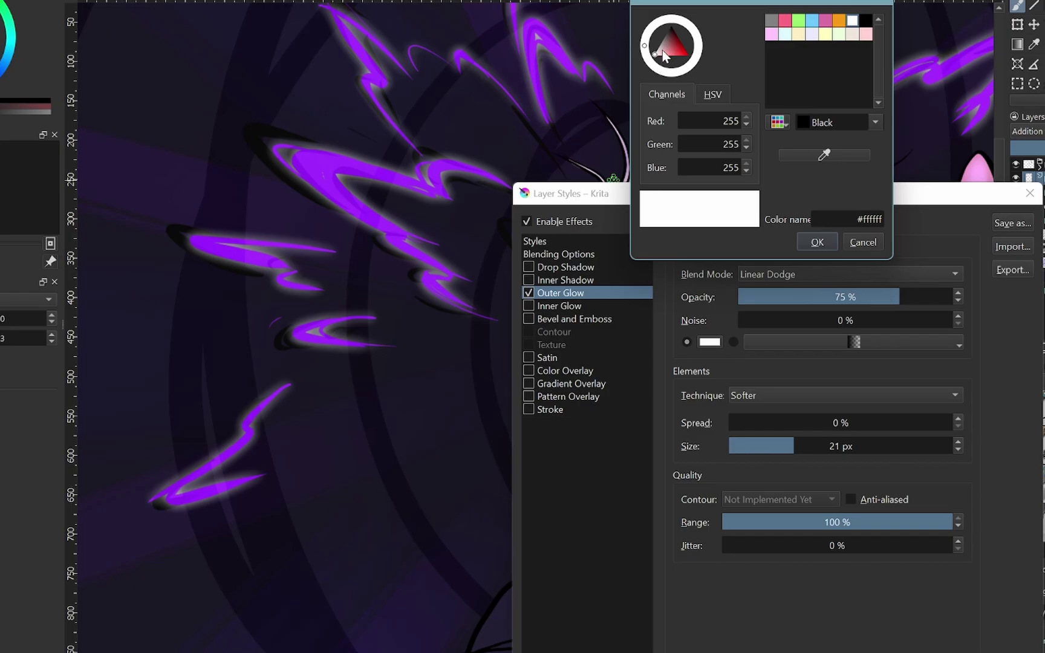
pyautogui.moveTo(656, 59)
pyautogui.mouseDown()
pyautogui.moveTo(667, 48)
pyautogui.moveTo(660, 57)
pyautogui.moveTo(701, 66)
pyautogui.mouseUp()
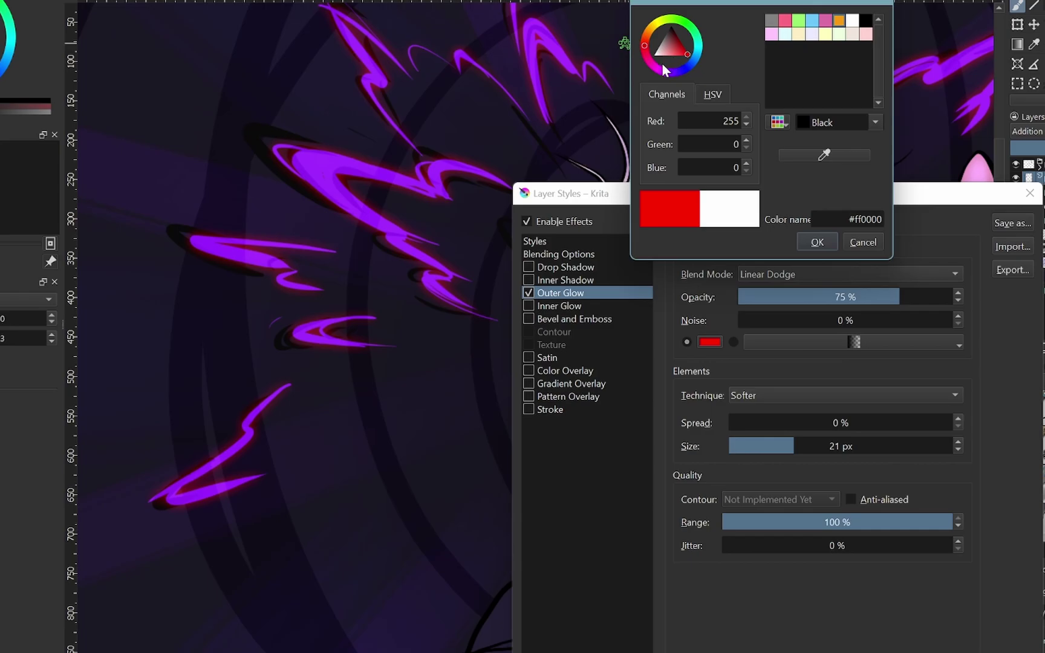
pyautogui.moveTo(655, 69); pyautogui.dragTo(659, 58)
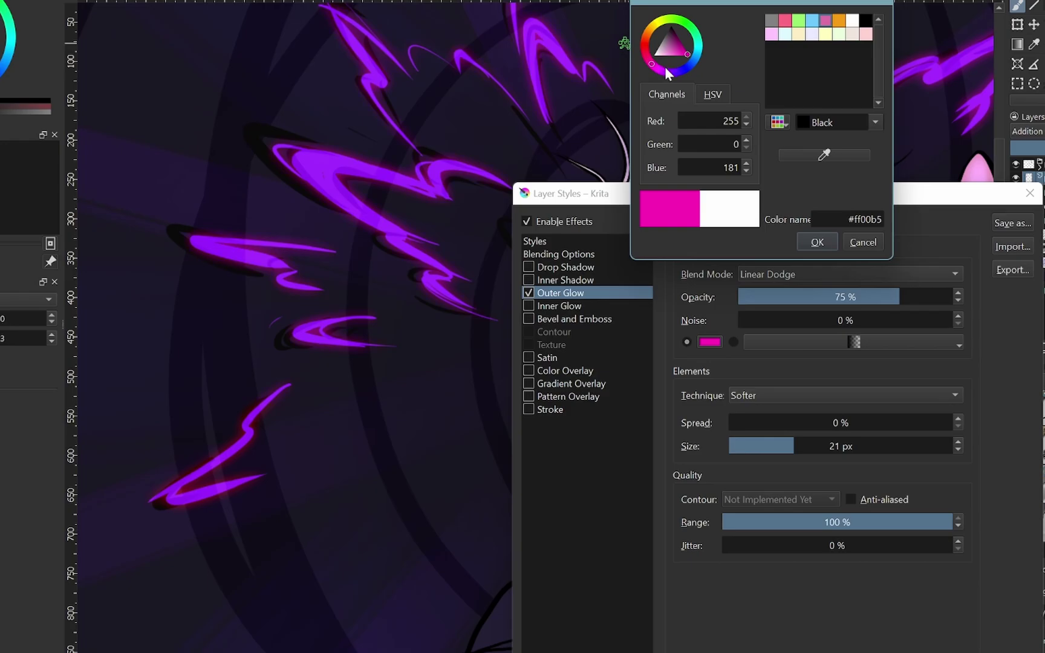
pyautogui.moveTo(650, 70); pyautogui.dragTo(659, 71)
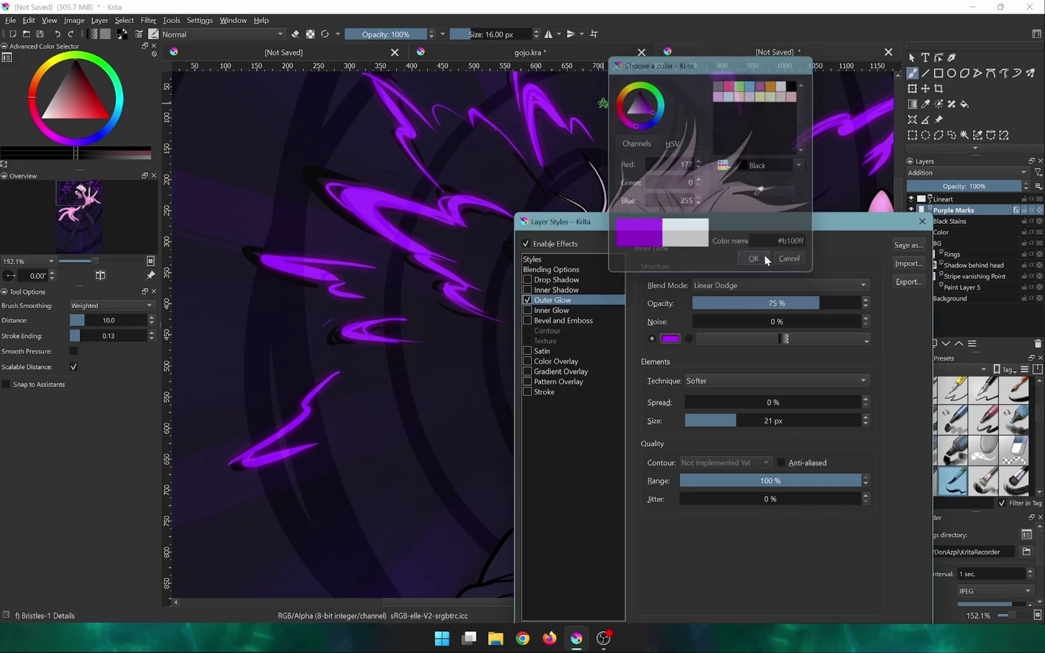
pyautogui.click(817, 242)
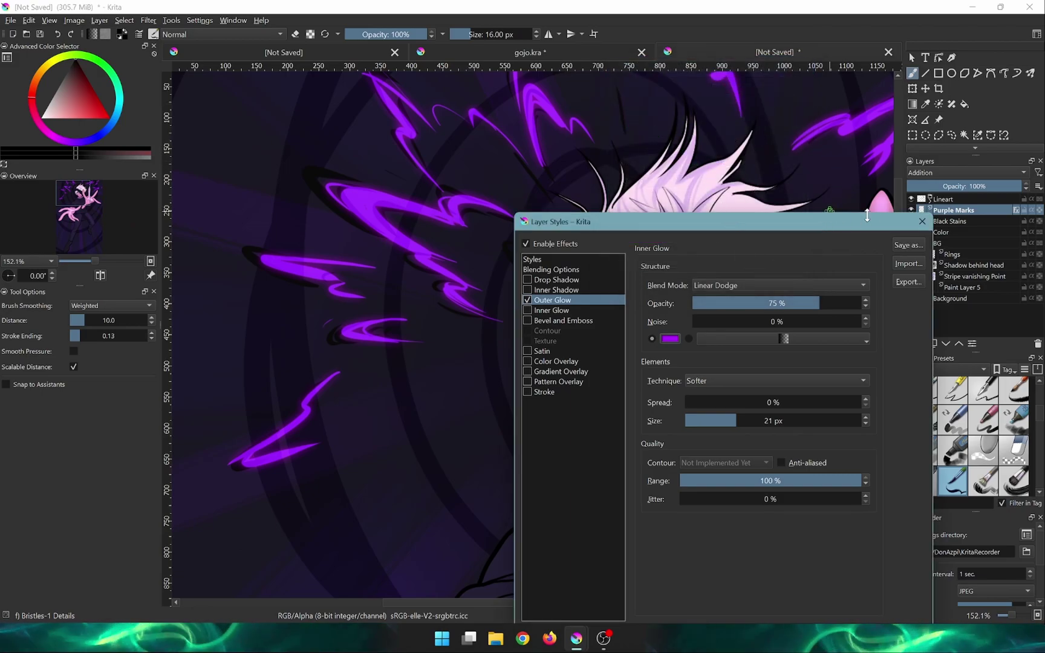
# Step: Try a Pattern Overlay with 03_default-paper.png on the purple marks and inspect the texture up close
pyautogui.moveTo(862, 218); pyautogui.dragTo(809, 201)
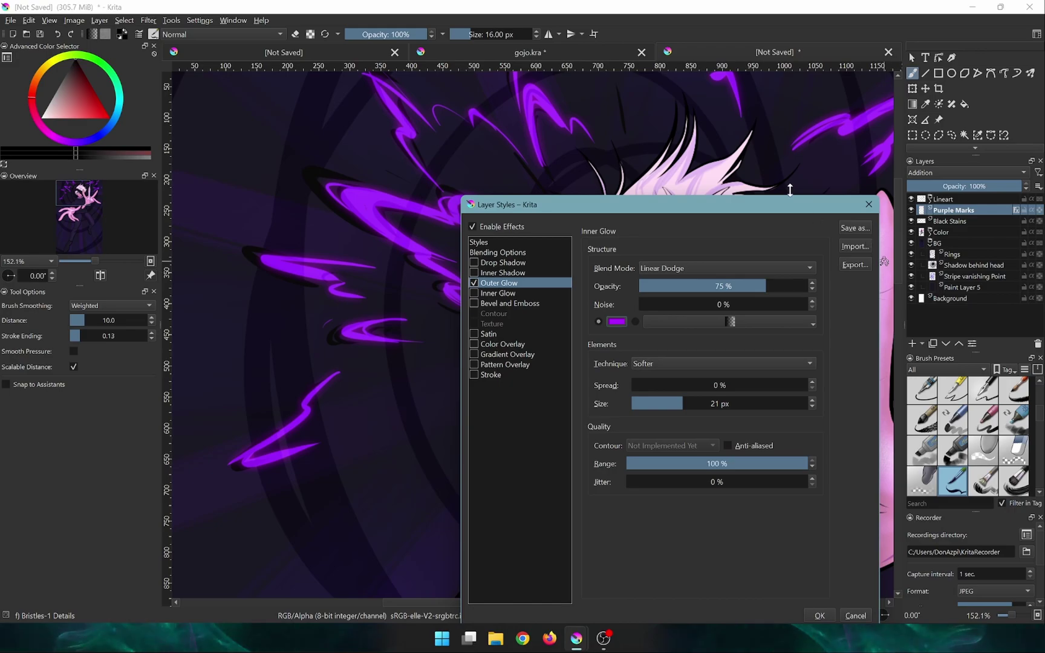
pyautogui.moveTo(756, 208); pyautogui.dragTo(753, 148)
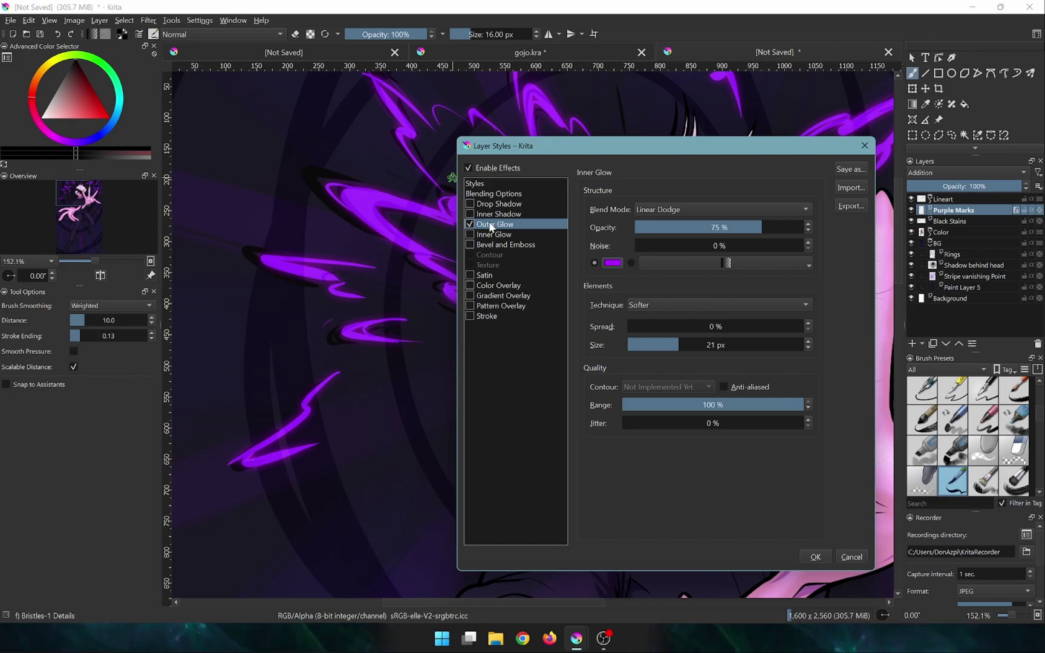
pyautogui.moveTo(637, 155); pyautogui.dragTo(693, 125)
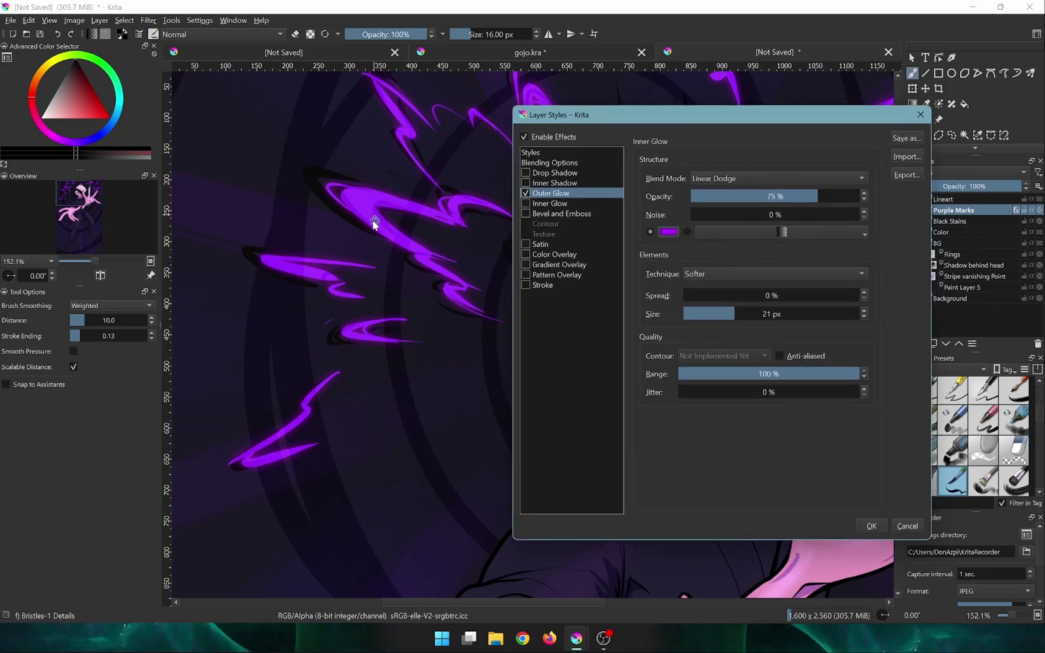
pyautogui.click(576, 285)
pyautogui.click(555, 276)
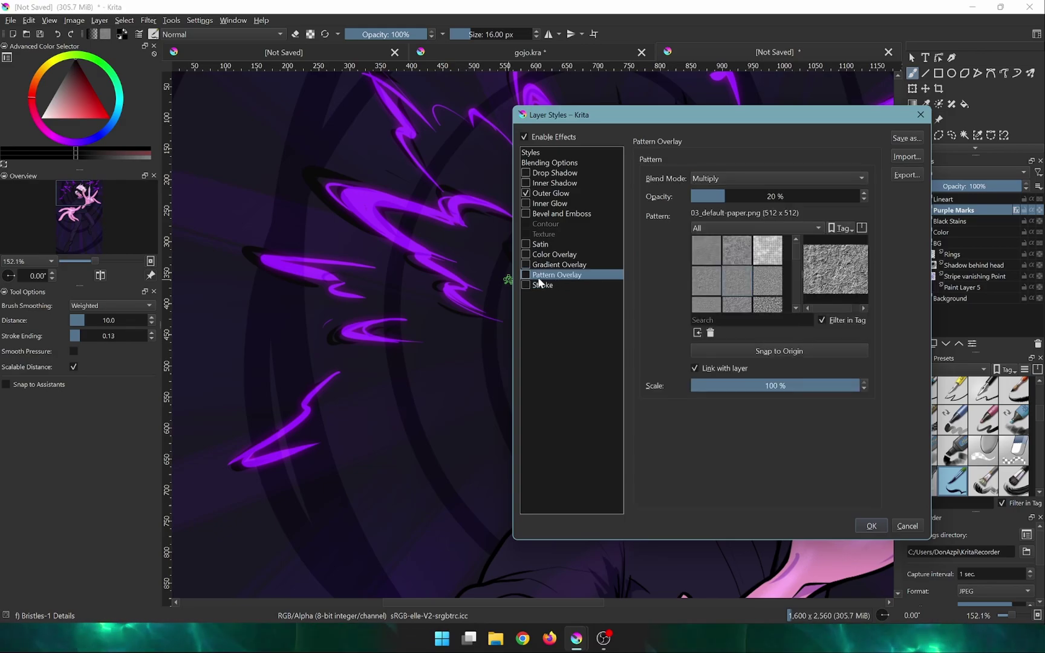
pyautogui.click(526, 276)
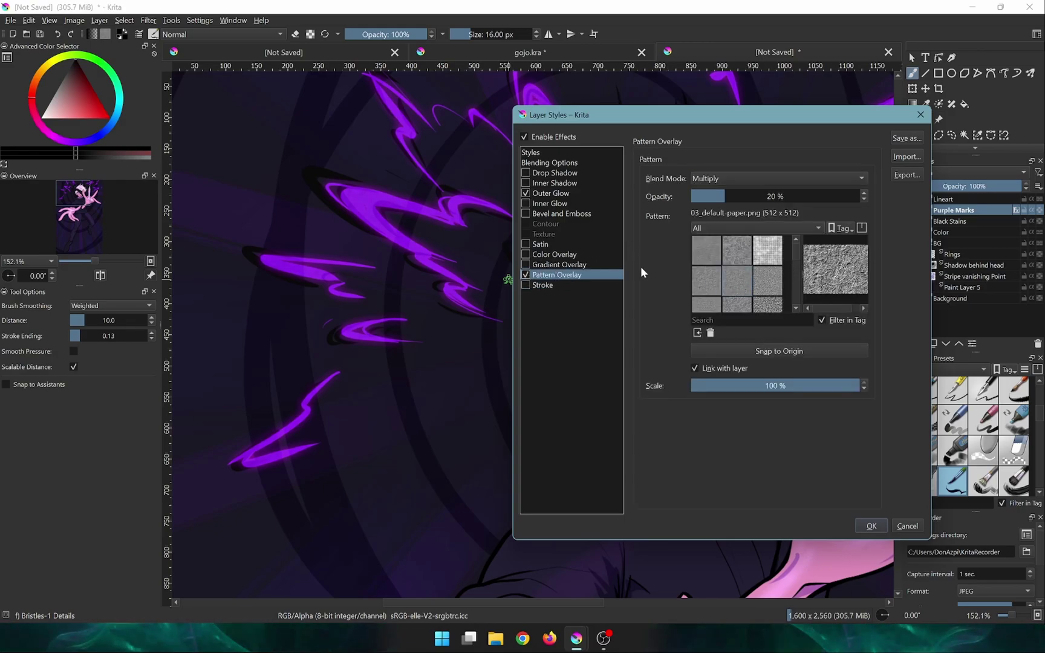
pyautogui.moveTo(442, 206); pyautogui.dragTo(454, 120)
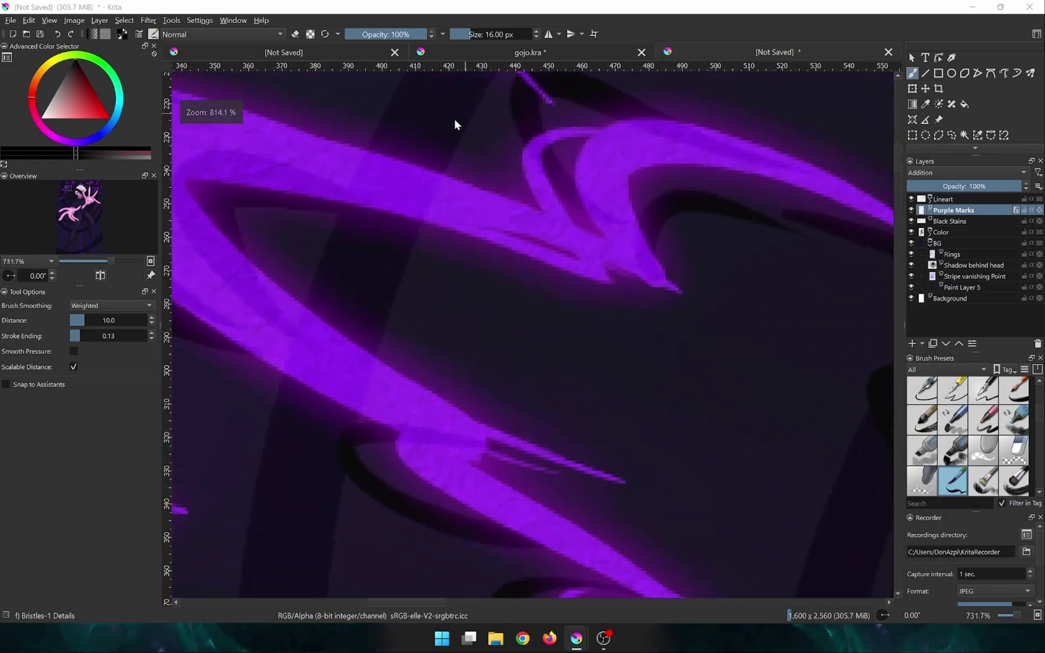
pyautogui.moveTo(544, 175); pyautogui.dragTo(630, 220)
pyautogui.moveTo(501, 169); pyautogui.dragTo(576, 507)
pyautogui.moveTo(576, 638)
pyautogui.click(682, 539)
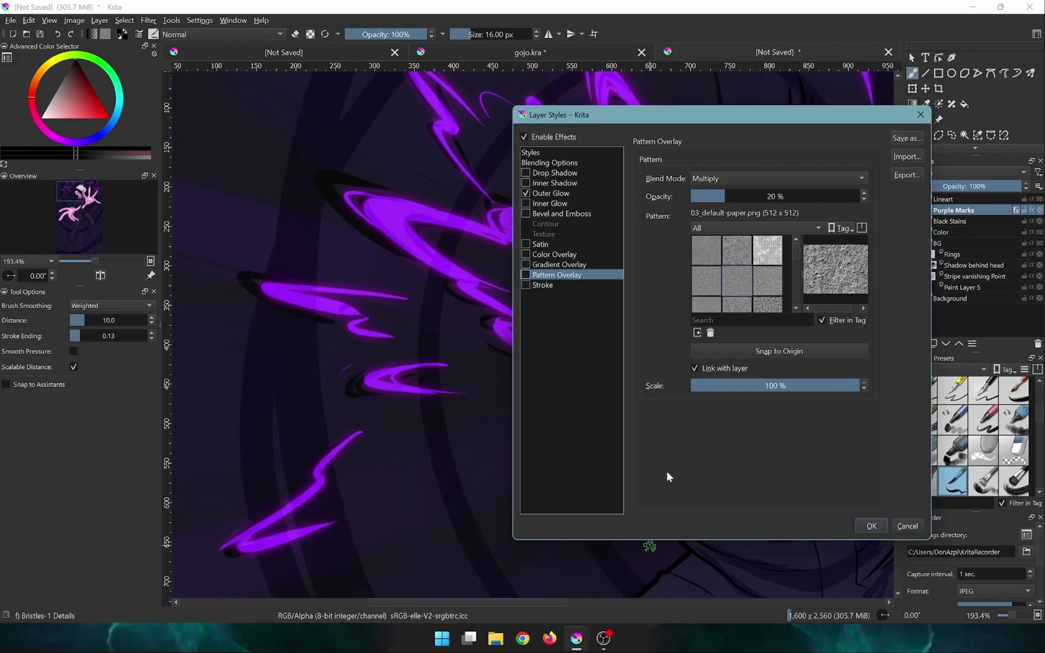
# Step: Enable Pattern Overlay with 03_default-paper.png at 100% scale, after trying 02b_WoofTissue.png and 23-dynamic-screentone-A.png
pyautogui.click(767, 261)
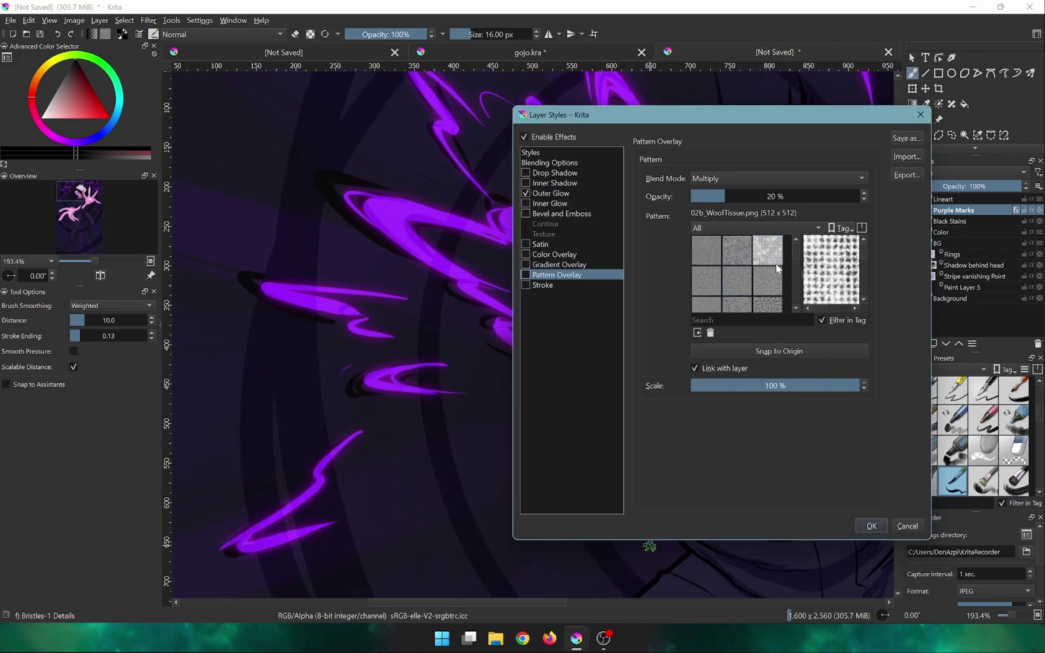
pyautogui.click(526, 274)
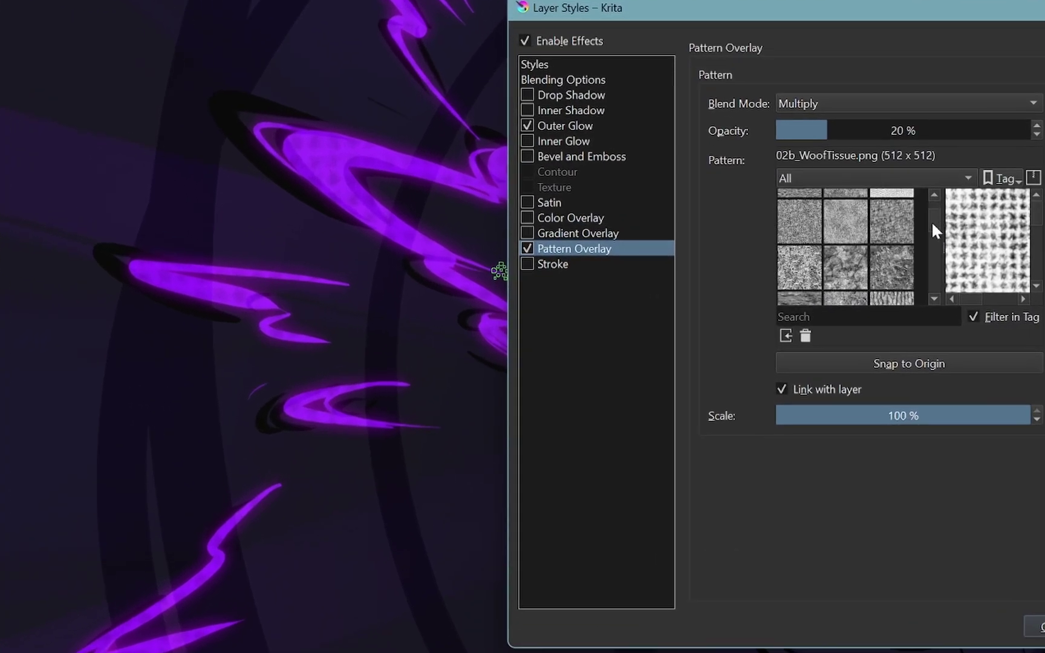
pyautogui.scroll(-5, 848, 239)
pyautogui.click(813, 252)
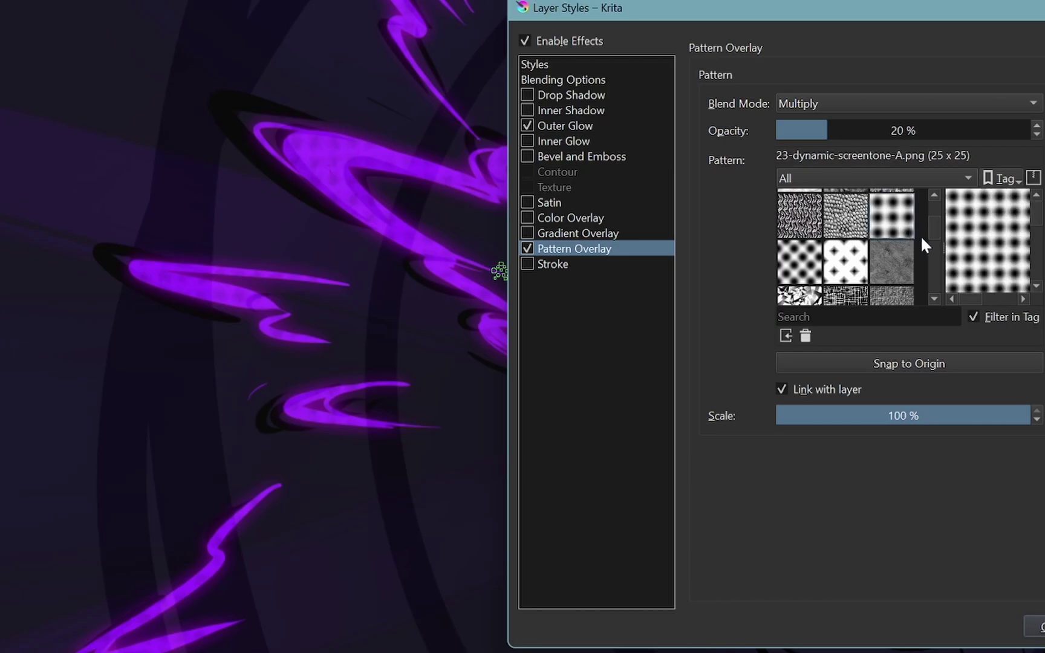
pyautogui.moveTo(930, 229); pyautogui.dragTo(922, 162)
pyautogui.click(858, 255)
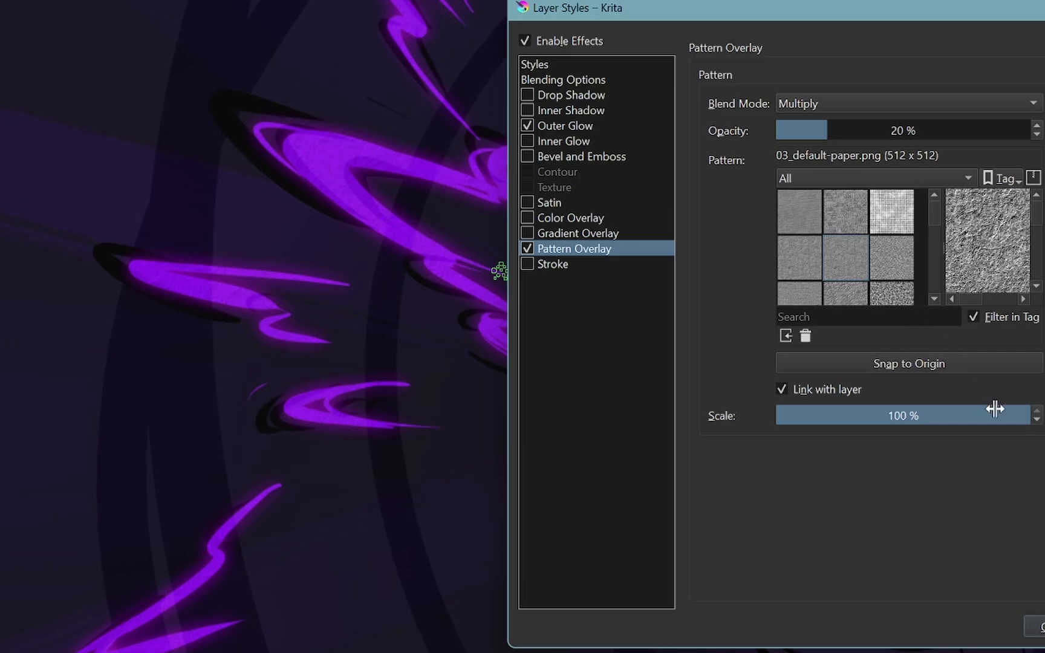
pyautogui.moveTo(1016, 414); pyautogui.dragTo(904, 395)
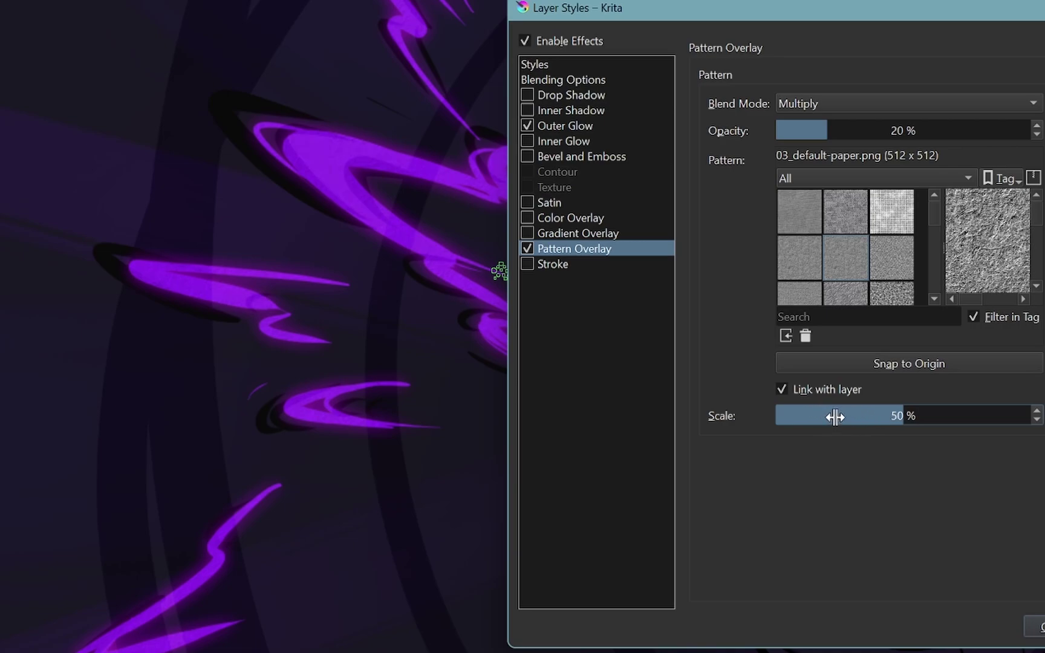
pyautogui.moveTo(875, 415); pyautogui.dragTo(1031, 415)
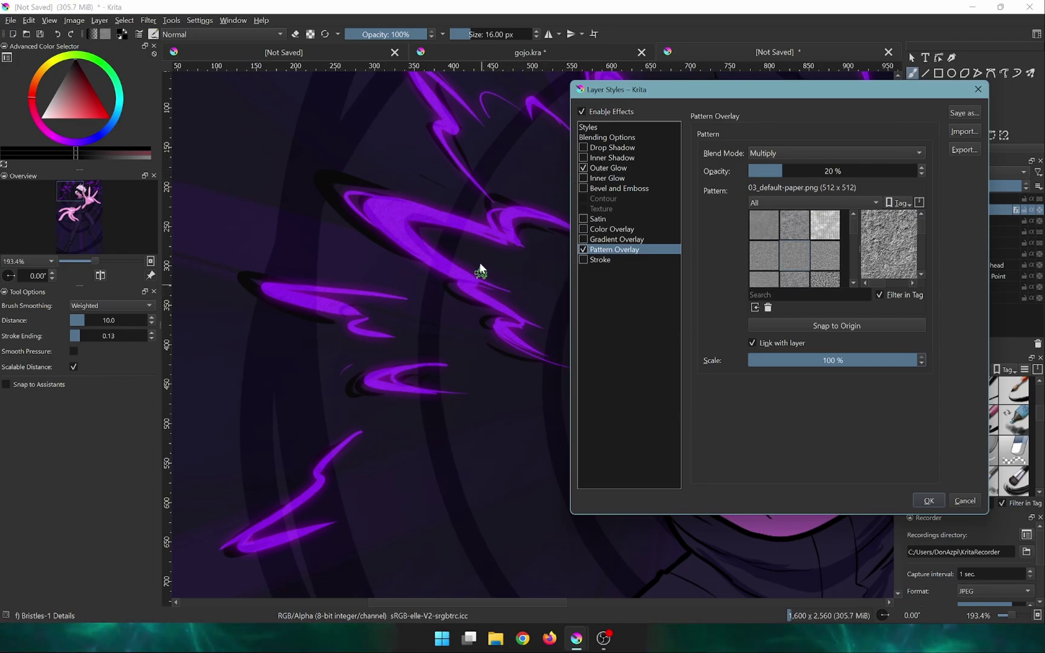
# Step: Enable Drop Shadow on the purple marks with 18 px distance, 4% spread and 10 px size
pyautogui.click(584, 148)
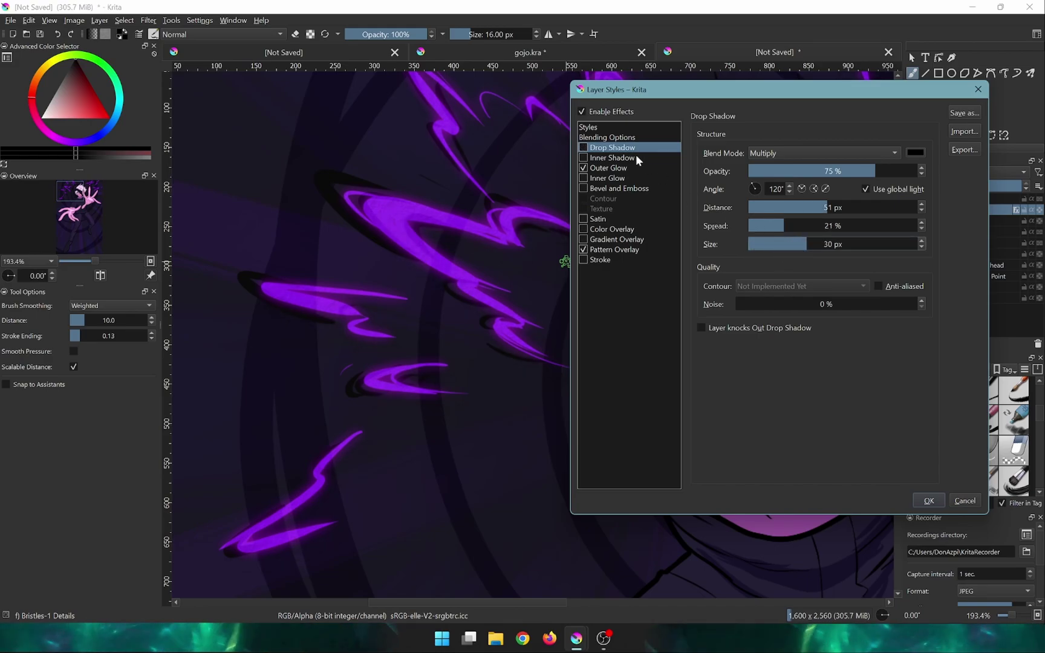
pyautogui.click(583, 148)
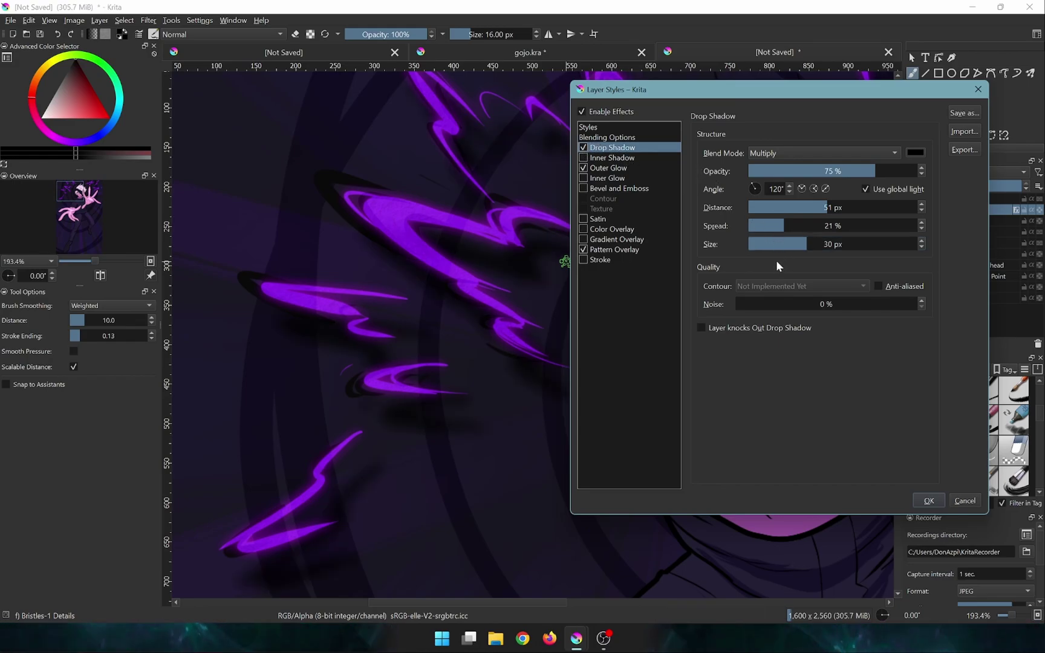
pyautogui.moveTo(801, 244); pyautogui.dragTo(795, 209)
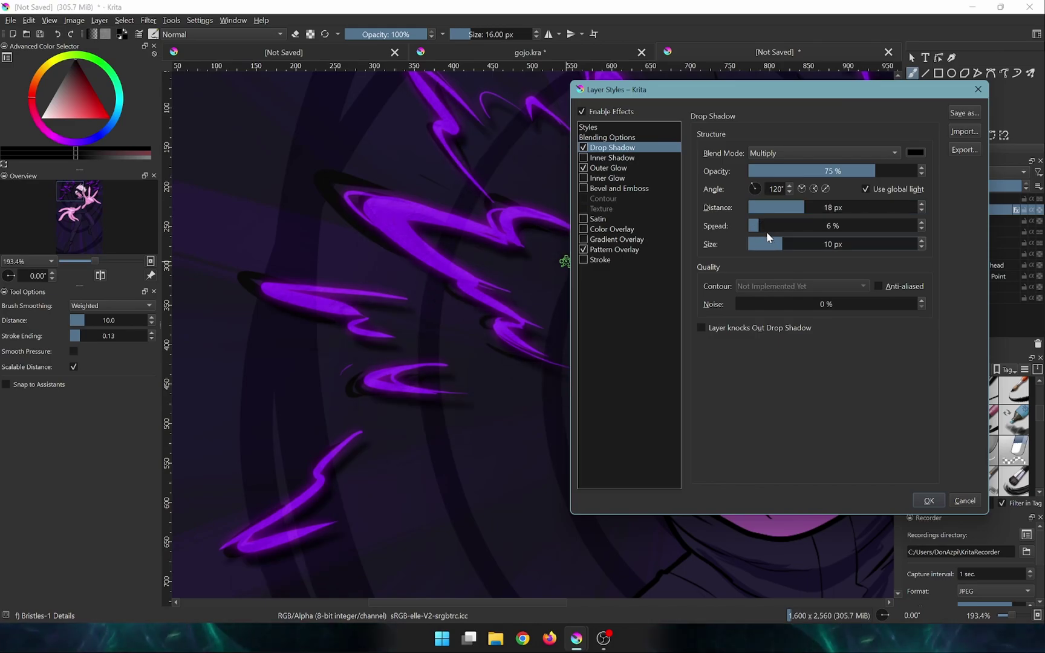
pyautogui.moveTo(767, 232); pyautogui.dragTo(755, 226)
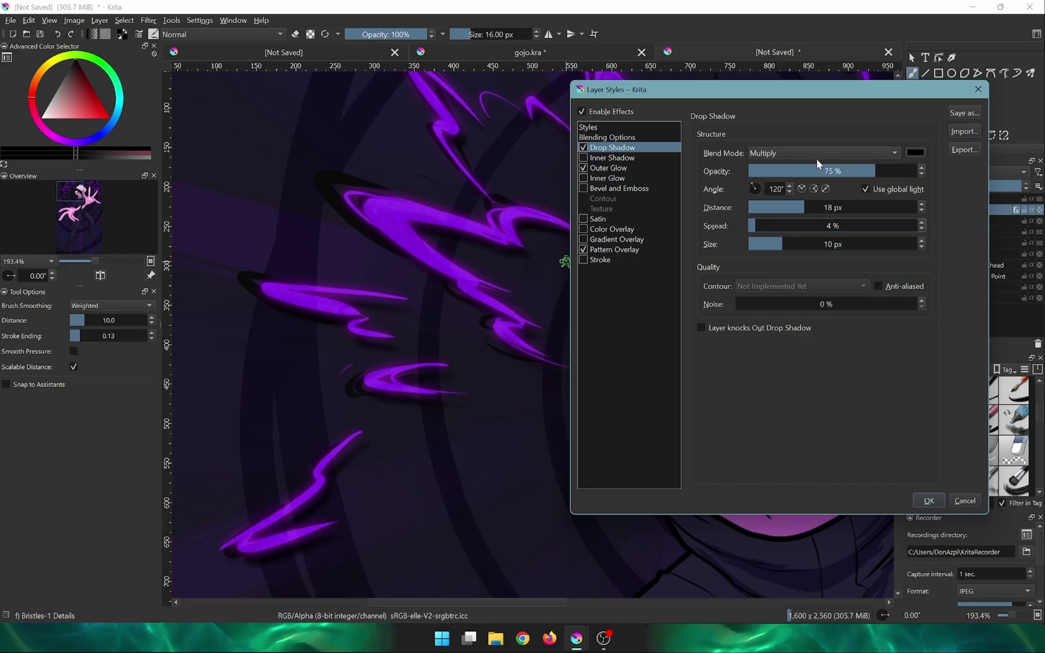
# Step: Set the drop shadow's angle to 105° and apply the layer styles to the purple marks
pyautogui.moveTo(754, 185); pyautogui.dragTo(767, 202)
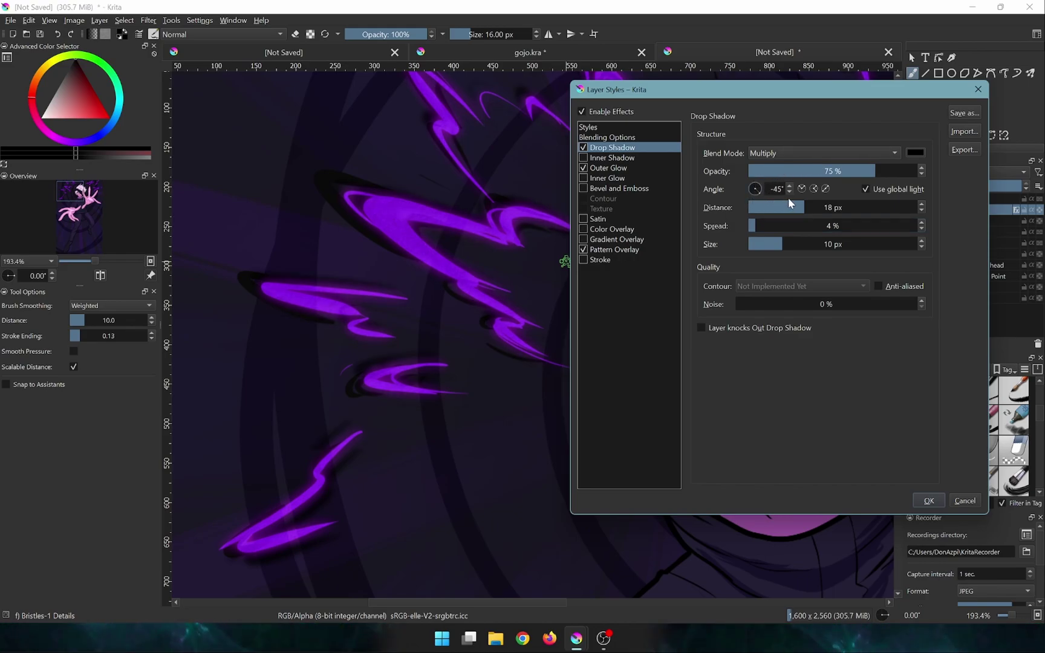
pyautogui.moveTo(756, 187); pyautogui.dragTo(755, 173)
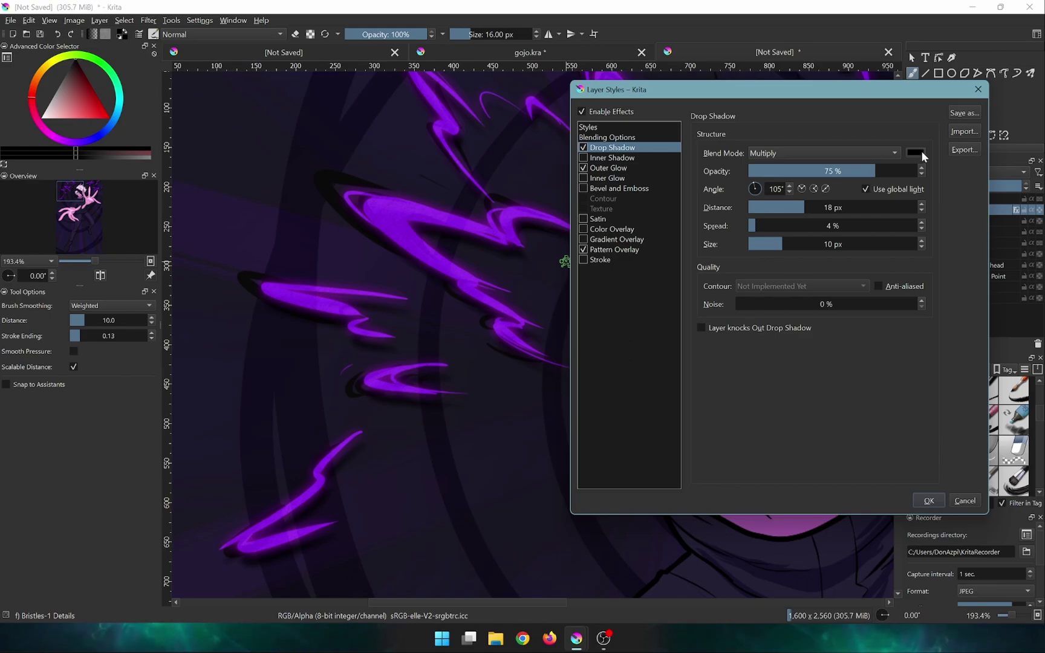
pyautogui.click(926, 499)
pyautogui.scroll(-5, 671, 368)
pyautogui.scroll(-4, 671, 369)
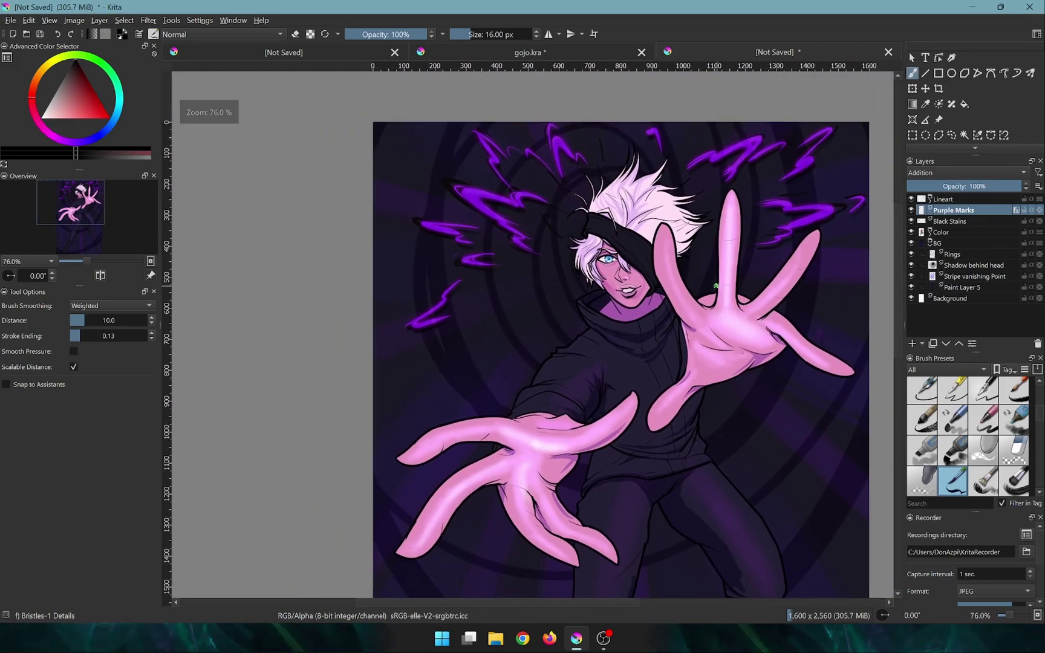
pyautogui.moveTo(716, 286); pyautogui.dragTo(687, 271)
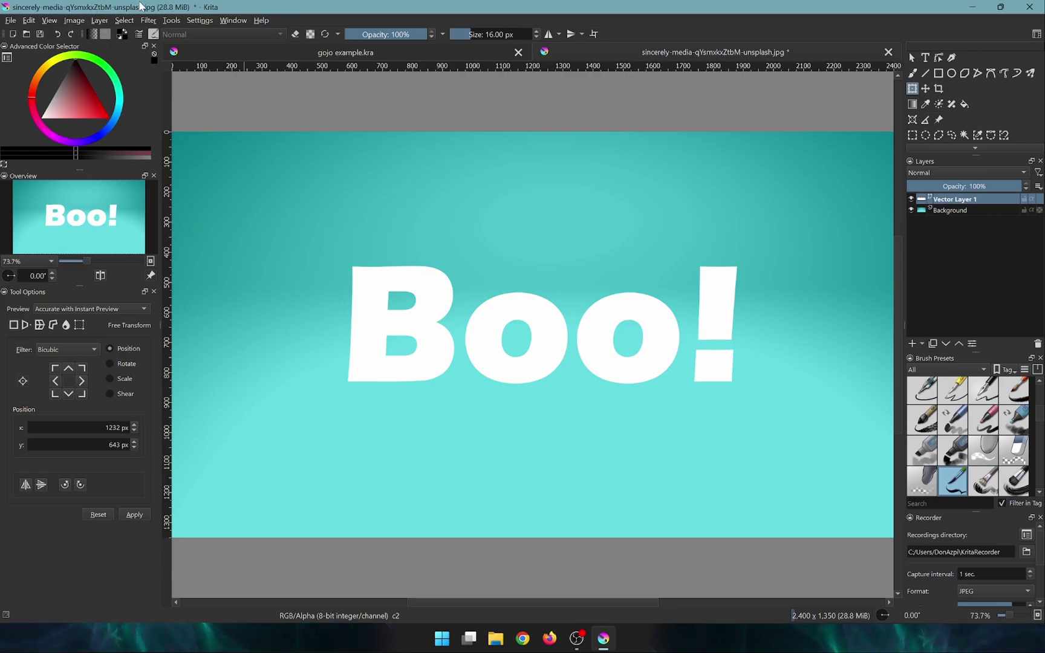
# Step: Add a Stroke layer style to the "Boo!" text with 51 px size and 100% opacity
pyautogui.click(101, 24)
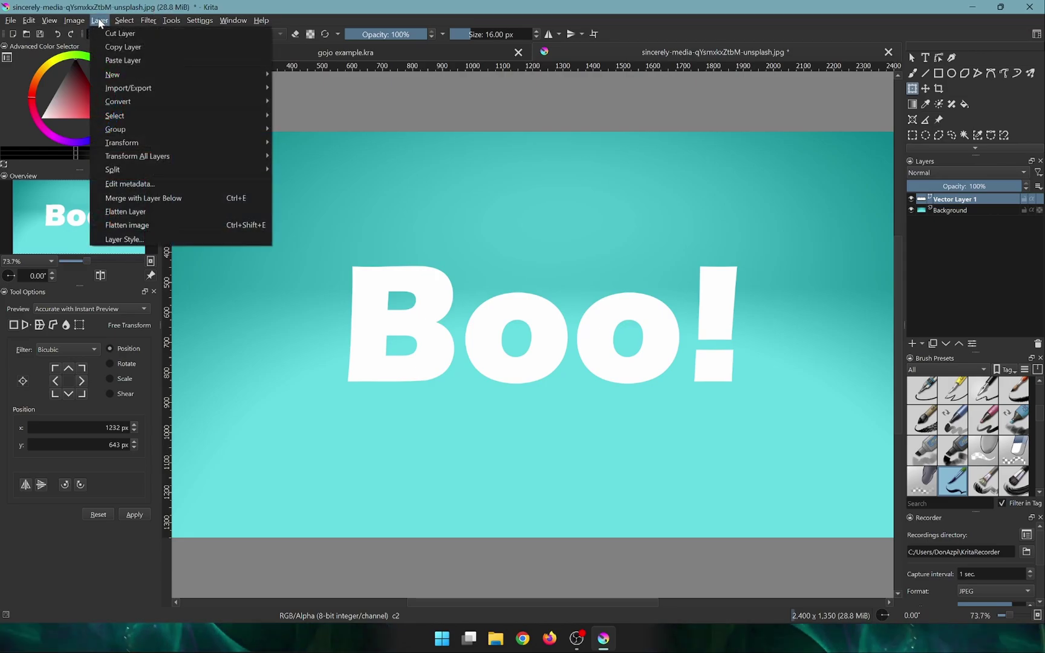
pyautogui.click(209, 240)
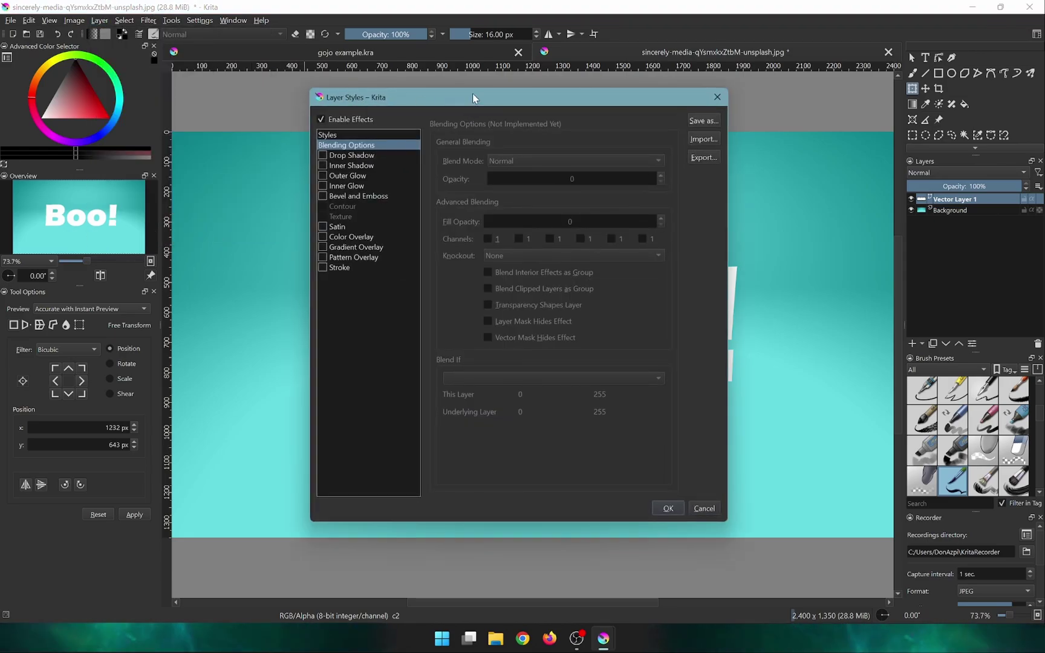
pyautogui.moveTo(473, 97); pyautogui.dragTo(893, 97)
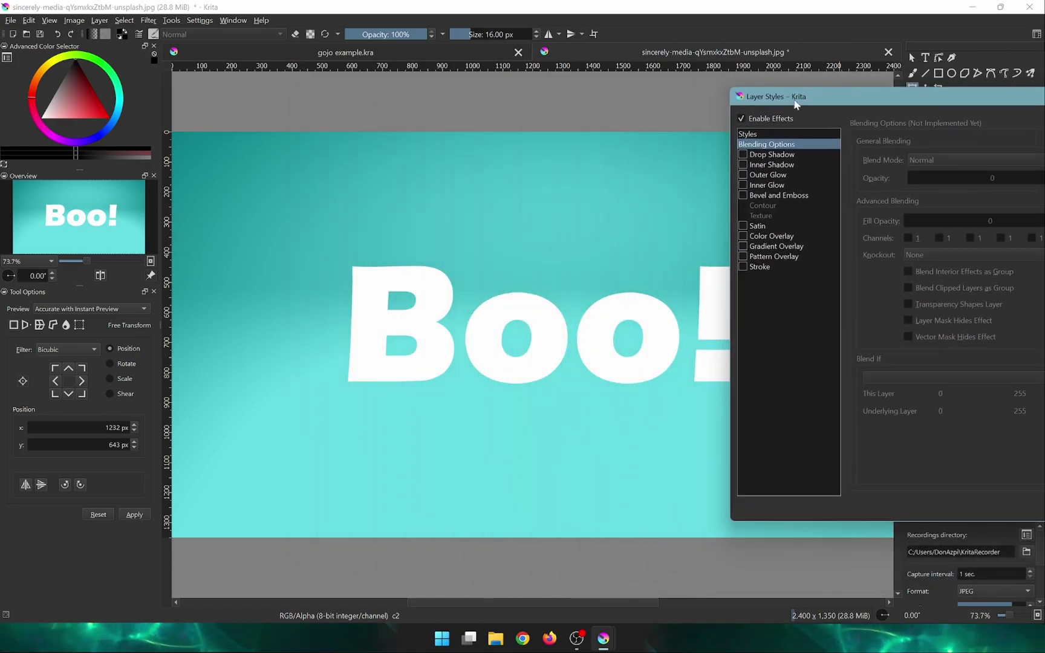
pyautogui.moveTo(816, 93); pyautogui.dragTo(851, 75)
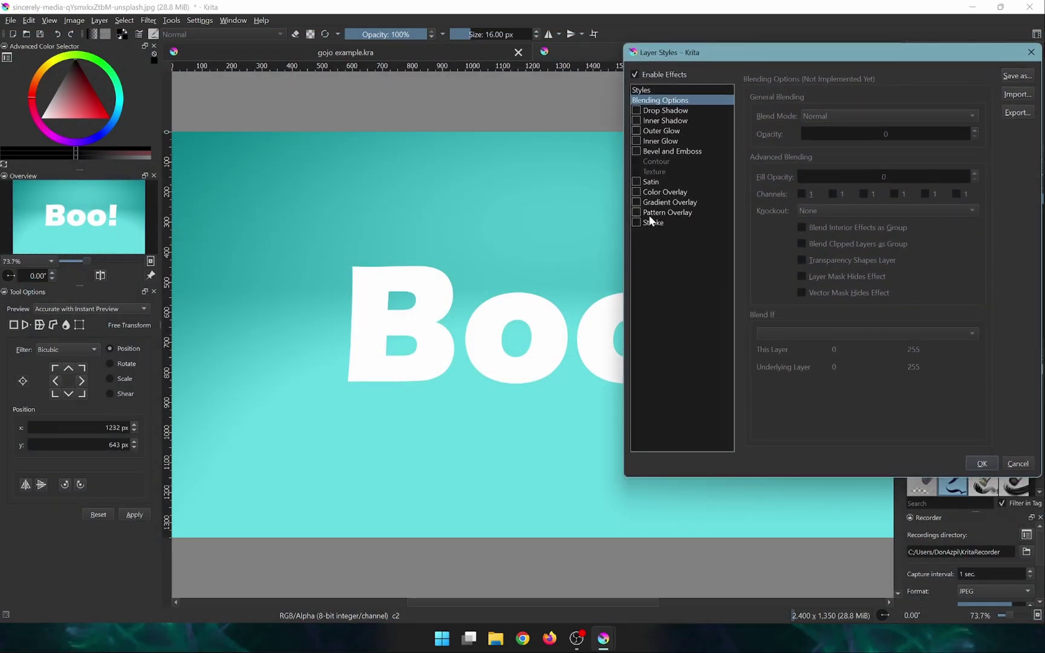
pyautogui.click(637, 223)
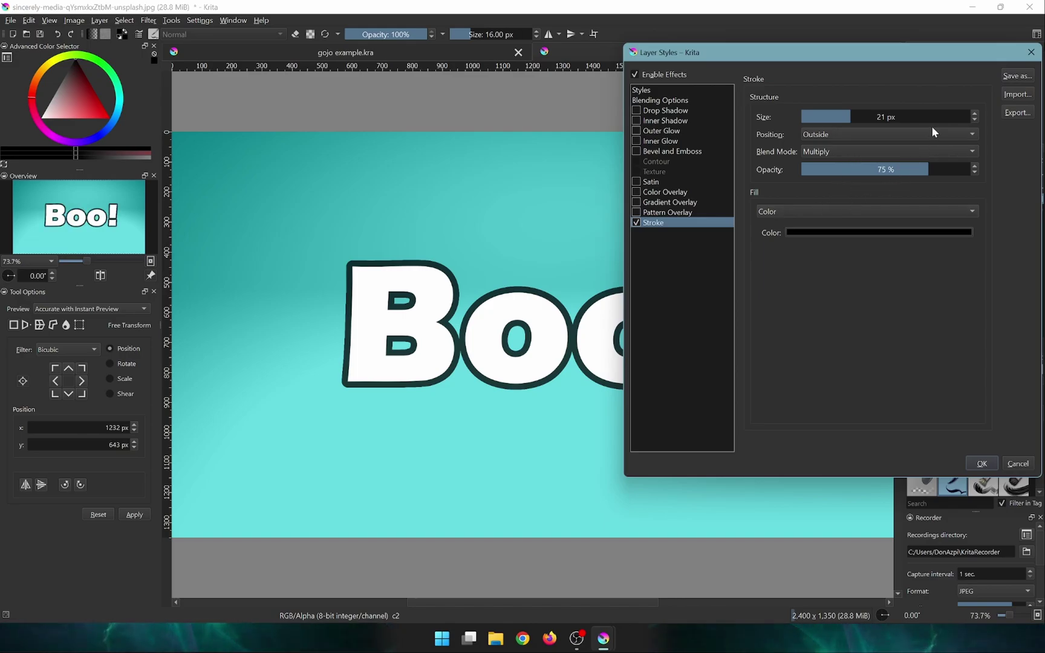
pyautogui.click(864, 115)
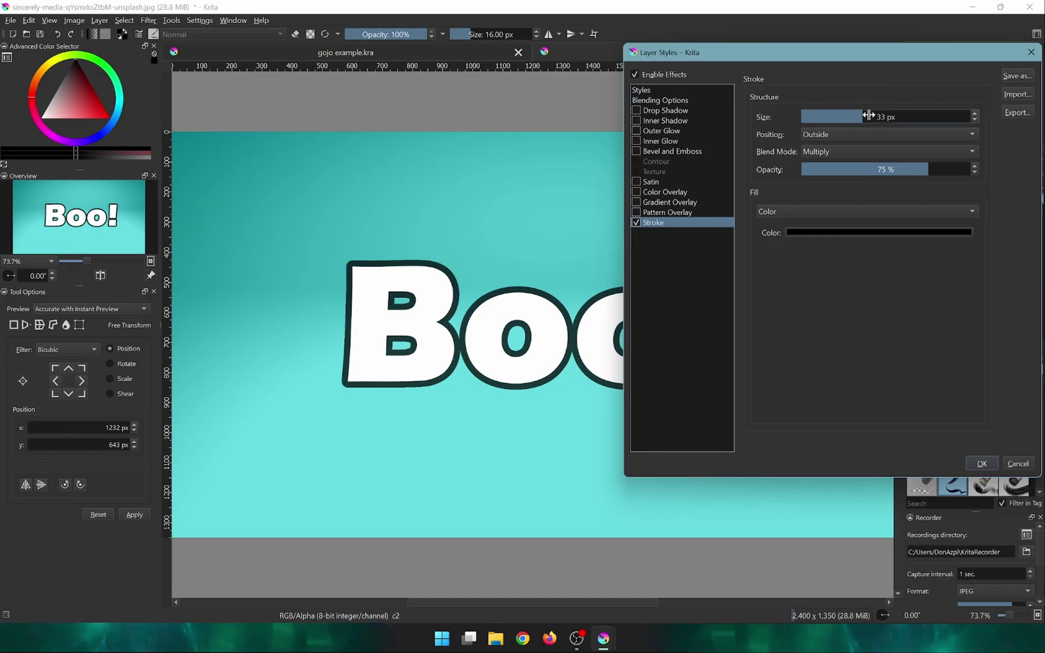
pyautogui.moveTo(868, 119); pyautogui.dragTo(883, 116)
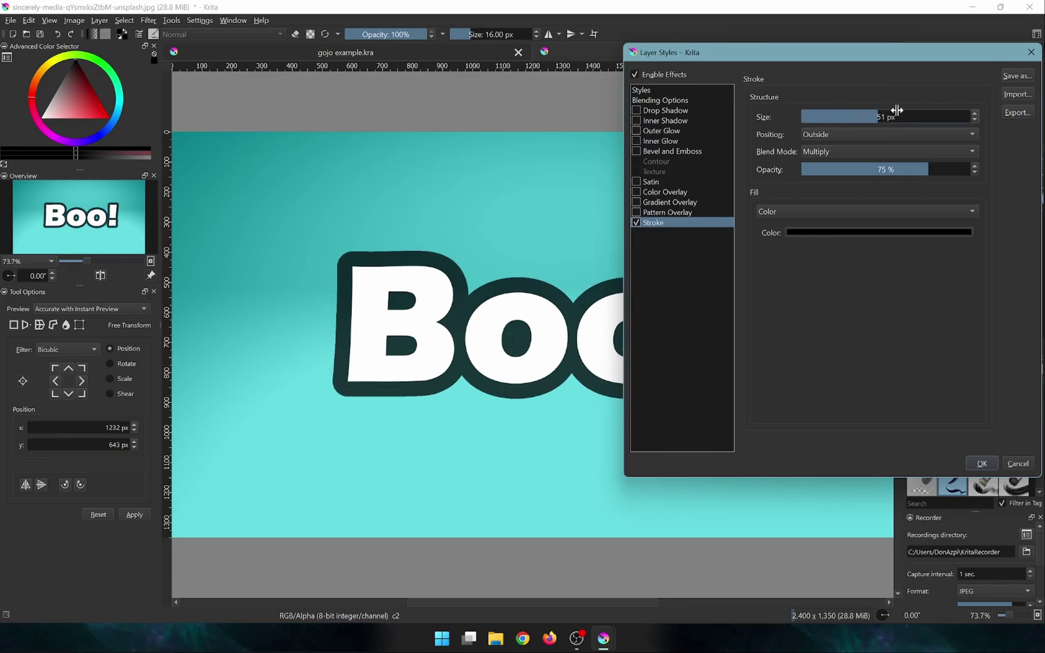
pyautogui.moveTo(875, 57); pyautogui.dragTo(891, 38)
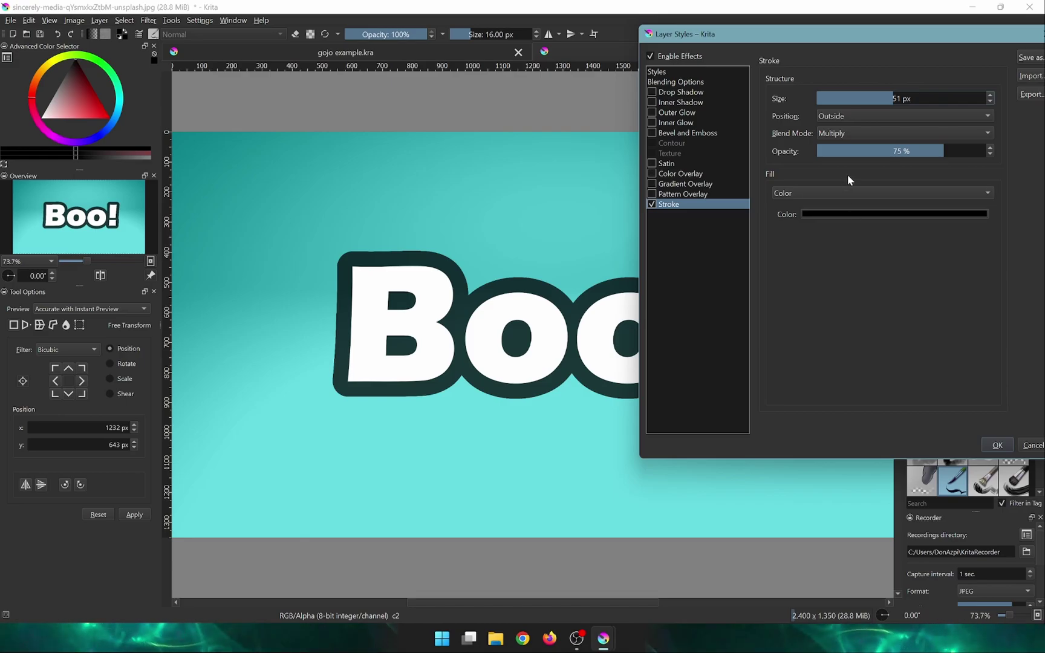
pyautogui.moveTo(951, 155); pyautogui.dragTo(992, 154)
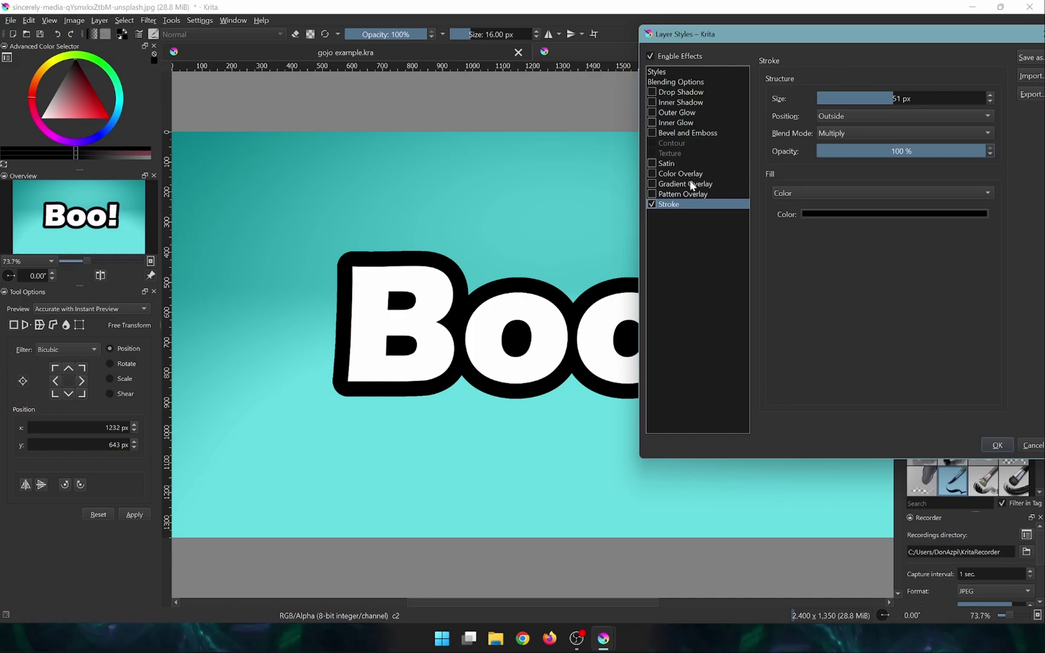
# Step: Enable Drop Shadow on the text with 87 px distance and 43 px size
pyautogui.click(652, 92)
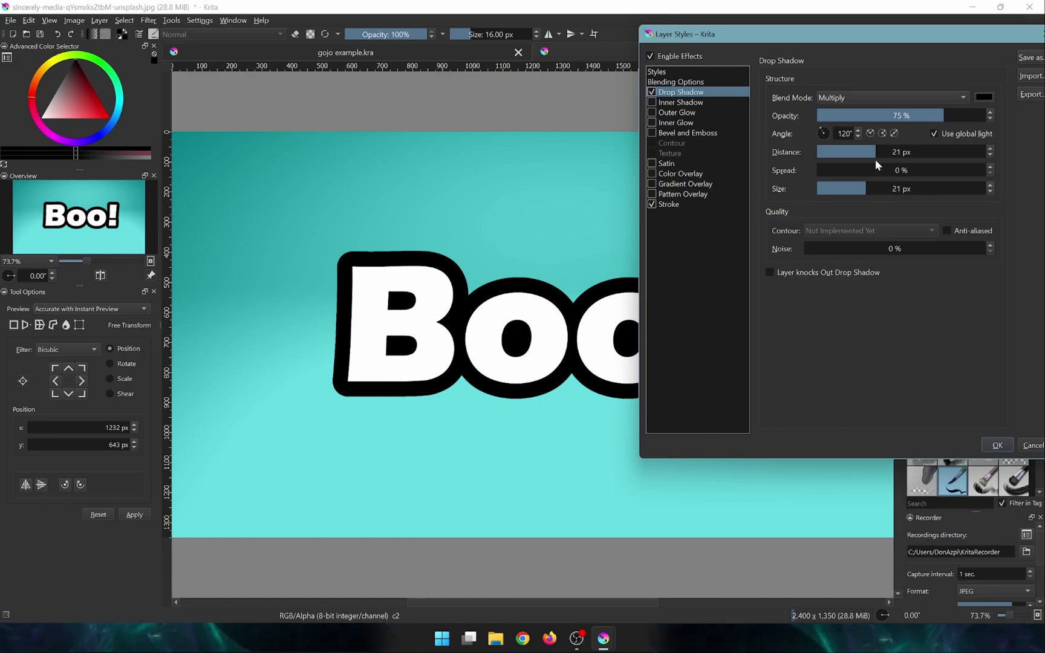
pyautogui.moveTo(880, 151); pyautogui.dragTo(891, 151)
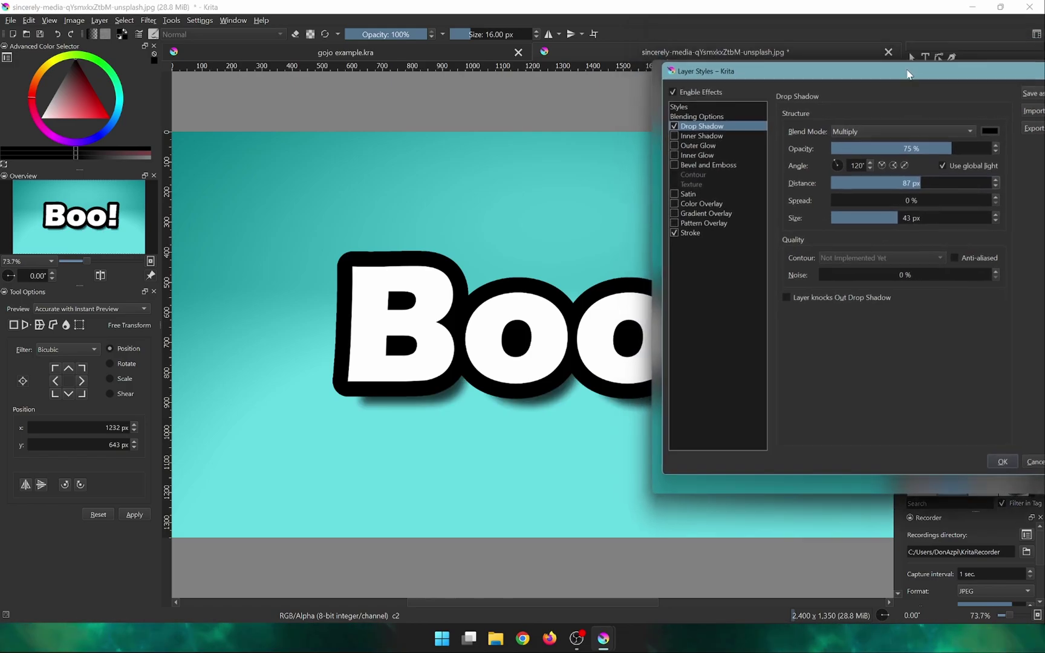
pyautogui.moveTo(907, 75); pyautogui.dragTo(942, 57)
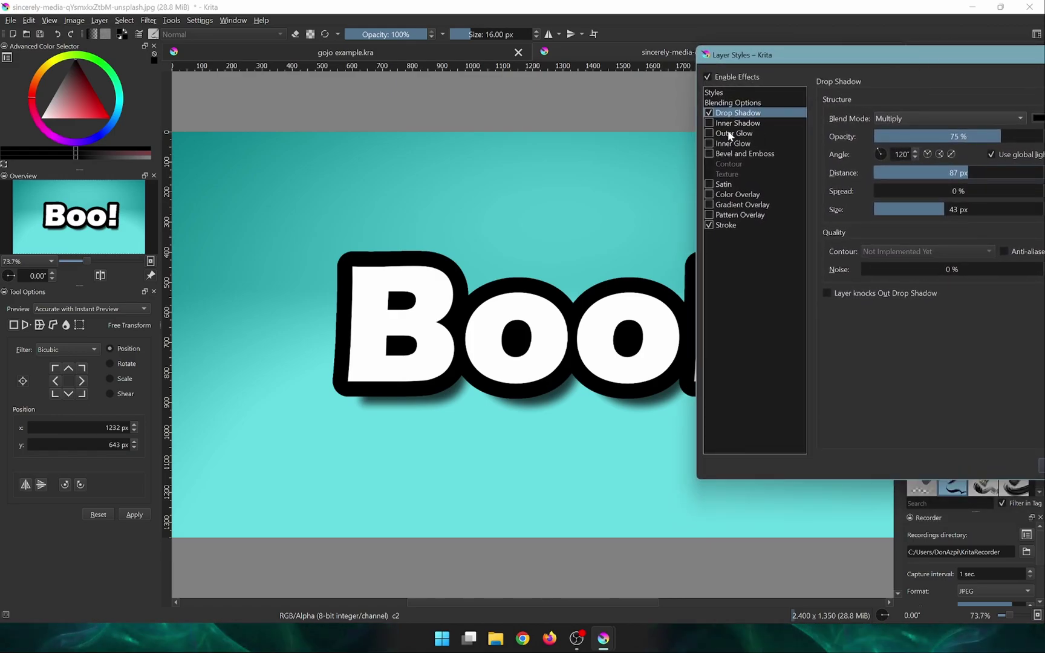
# Step: Apply Bevel and Emboss to the text with the other styles, and toggle the layer's effects off and on to compare
pyautogui.click(709, 154)
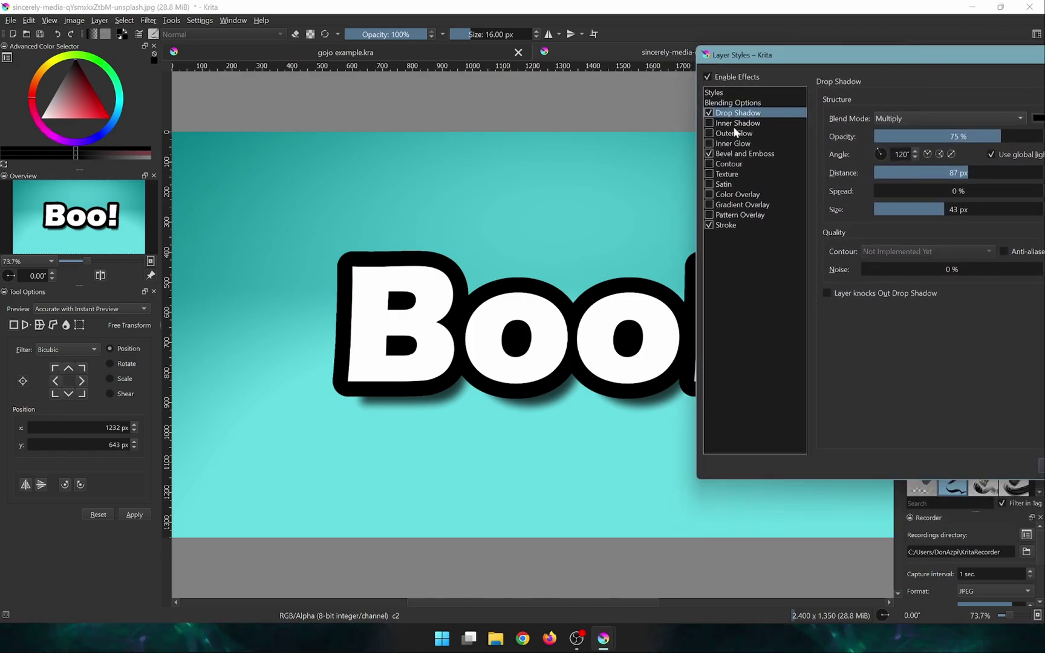
pyautogui.moveTo(844, 60); pyautogui.dragTo(628, 85)
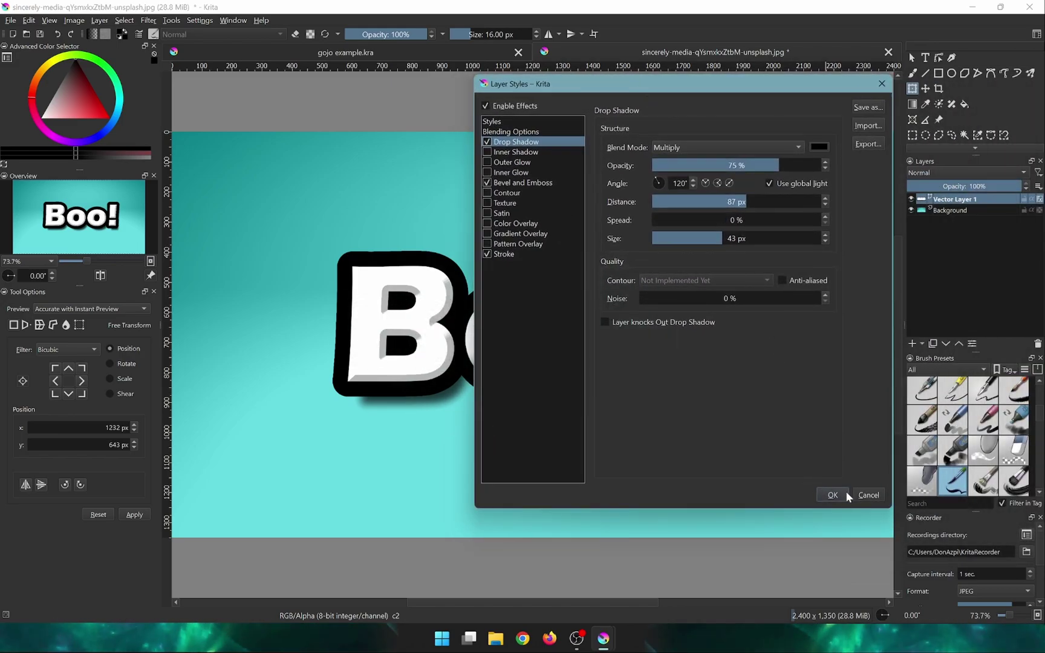
pyautogui.click(845, 494)
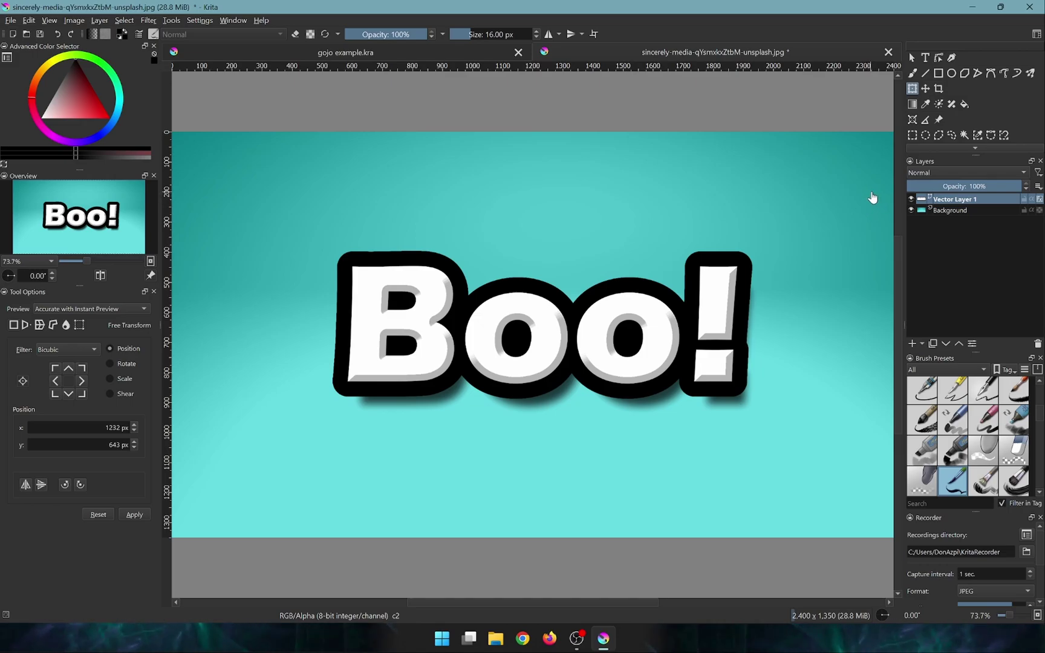
pyautogui.click(1039, 200)
pyautogui.click(1040, 199)
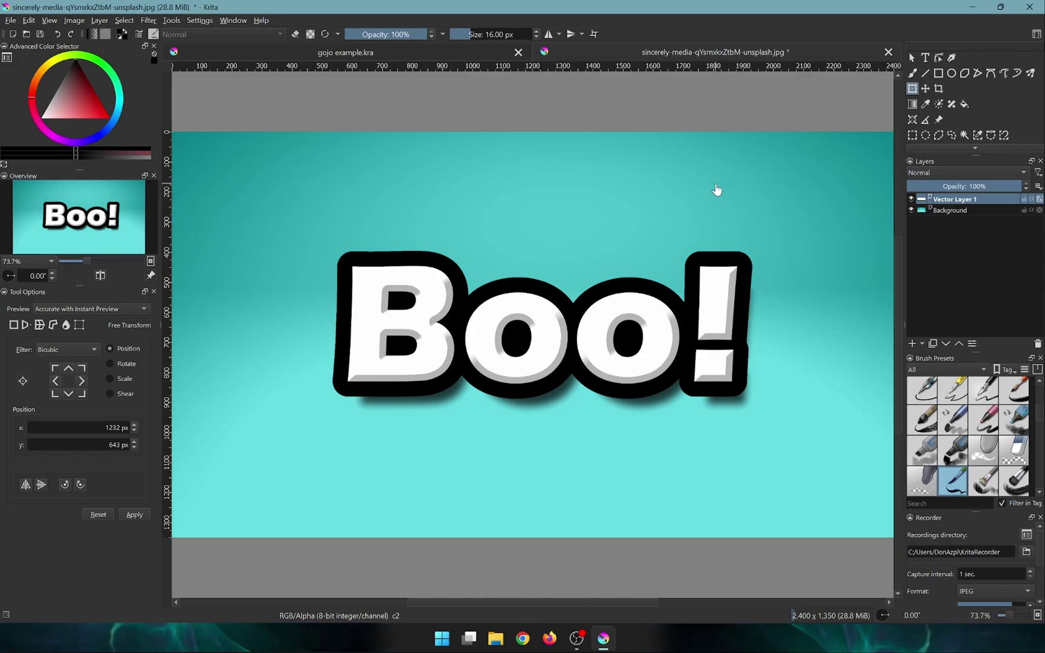
# Step: Replace the "Boo!" text with "Subscribe>:)" and save the text edit
pyautogui.press('t')
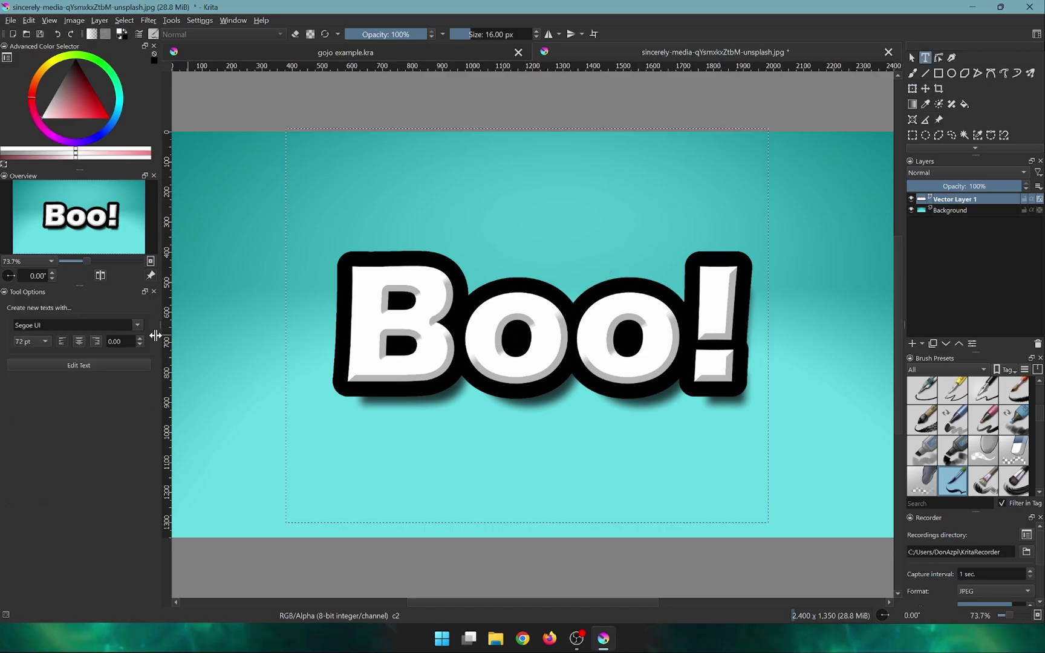
pyautogui.click(139, 361)
pyautogui.hotkey('ctrl', 'a')
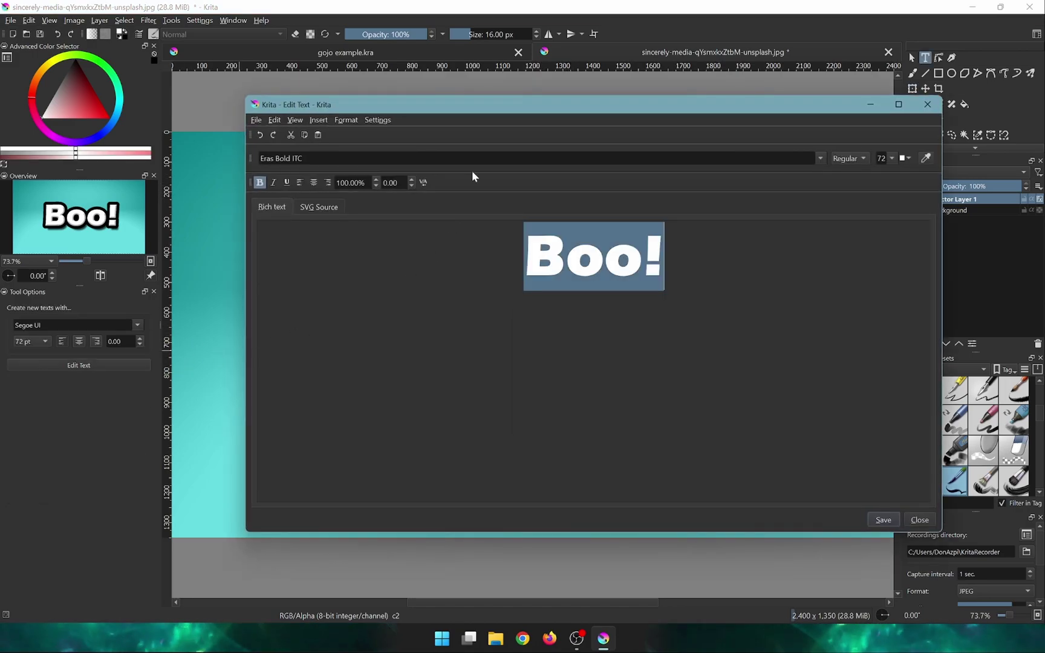
pyautogui.write('Subscri')
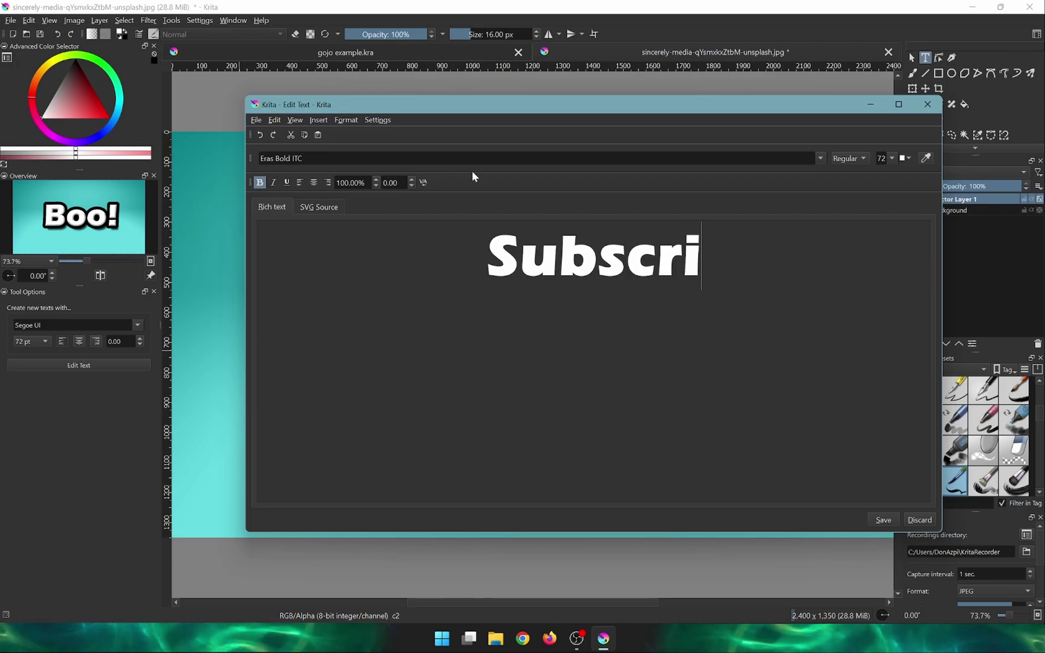
pyautogui.write('be>:)')
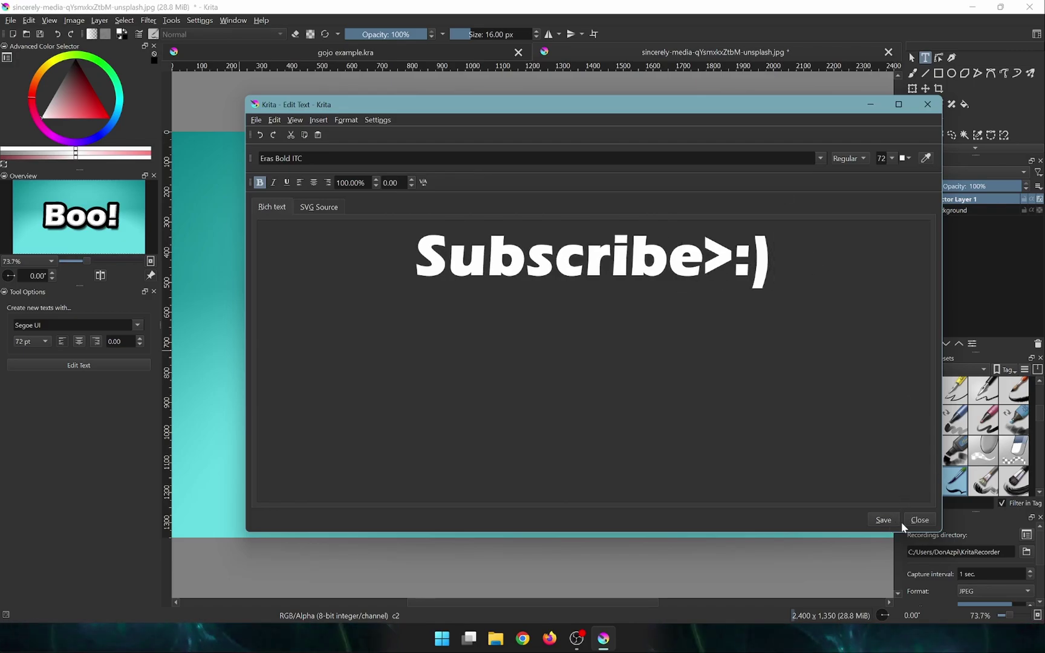
pyautogui.click(923, 520)
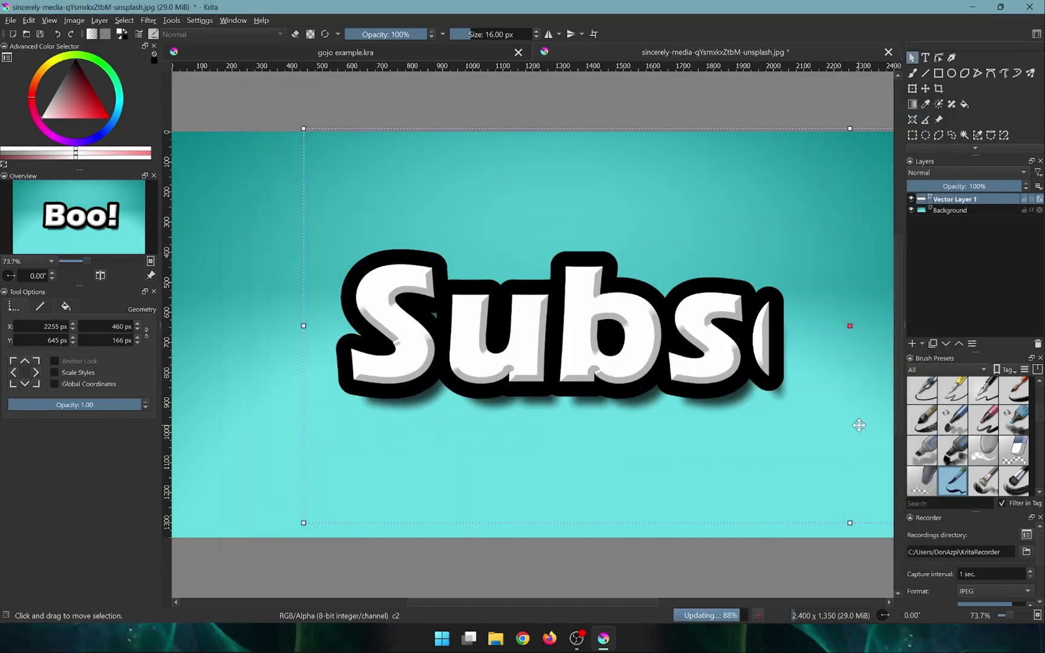
# Step: Move the styled text shape left and slightly up on the canvas, to about X 1666 px, Y 613 px
pyautogui.moveTo(731, 308); pyautogui.dragTo(600, 297)
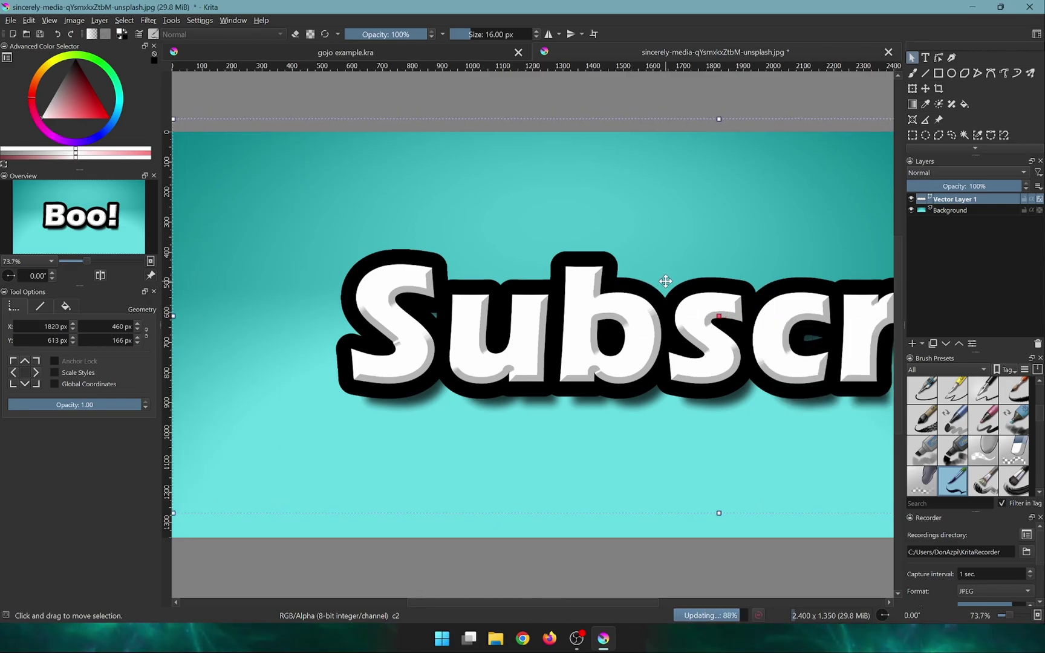
pyautogui.moveTo(670, 273)
pyautogui.mouseDown()
pyautogui.moveTo(641, 274)
pyautogui.moveTo(679, 268)
pyautogui.moveTo(668, 267)
pyautogui.mouseUp()
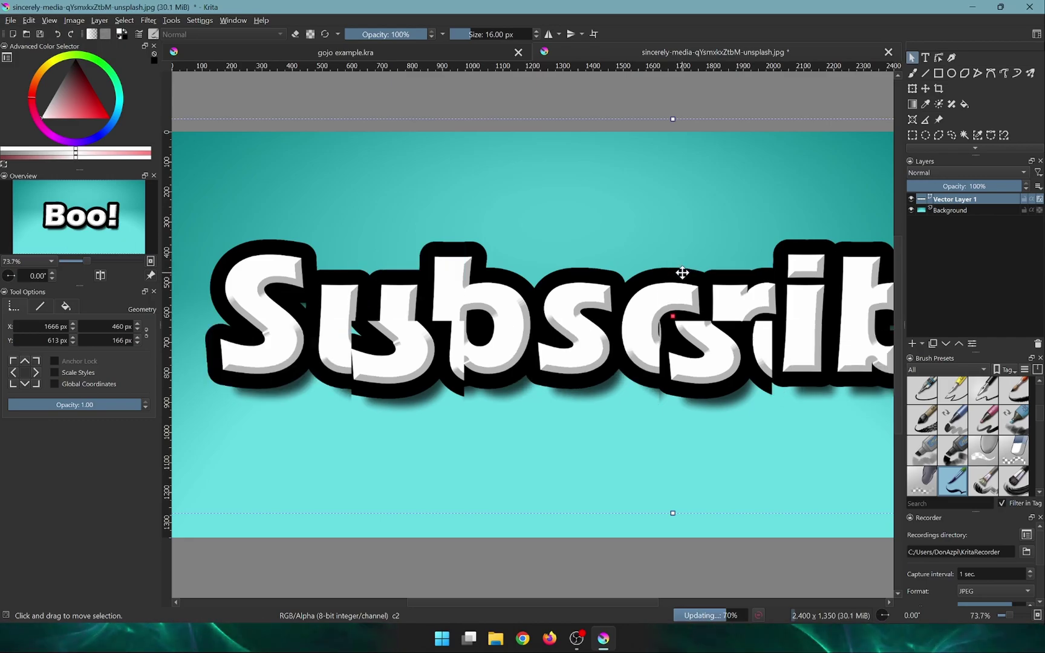